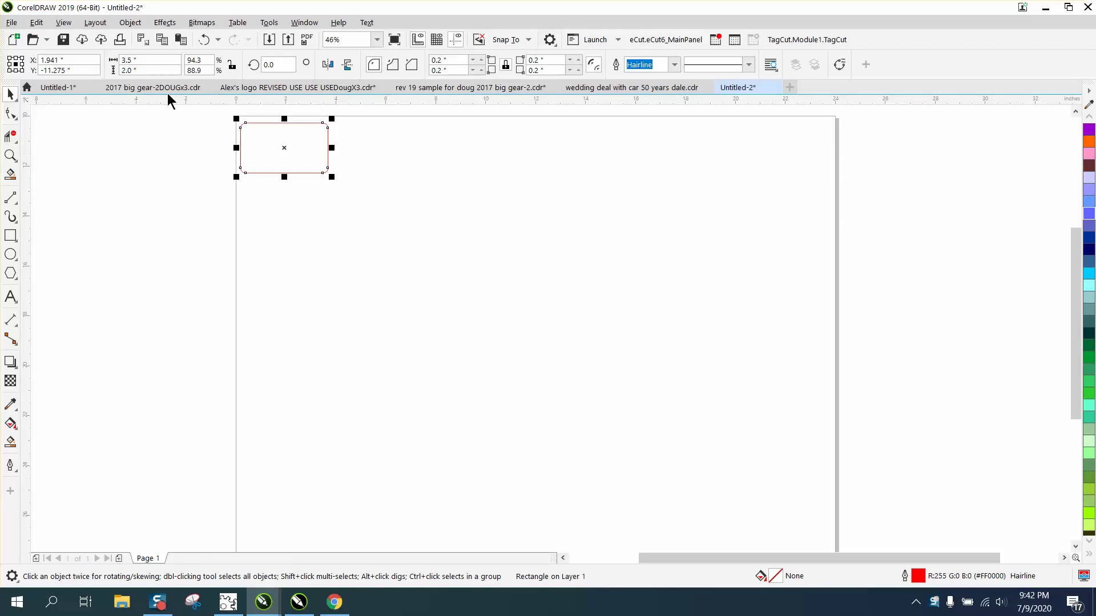
Step: Copy the rounded rectangle five times to the right at 3.75-inch offsets to form a row of six
click(138, 124)
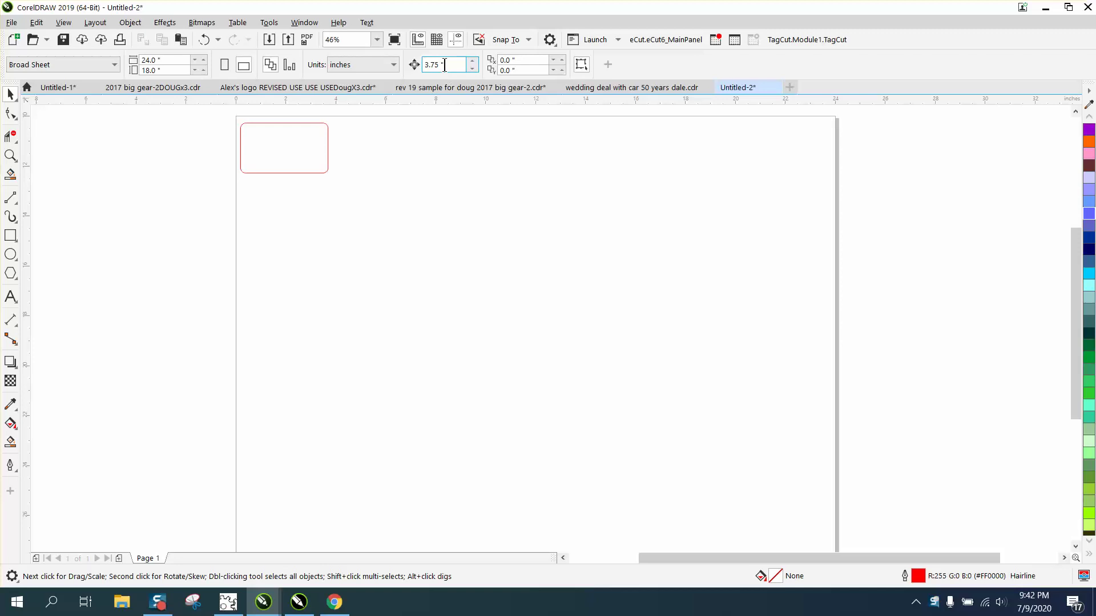
click(309, 124)
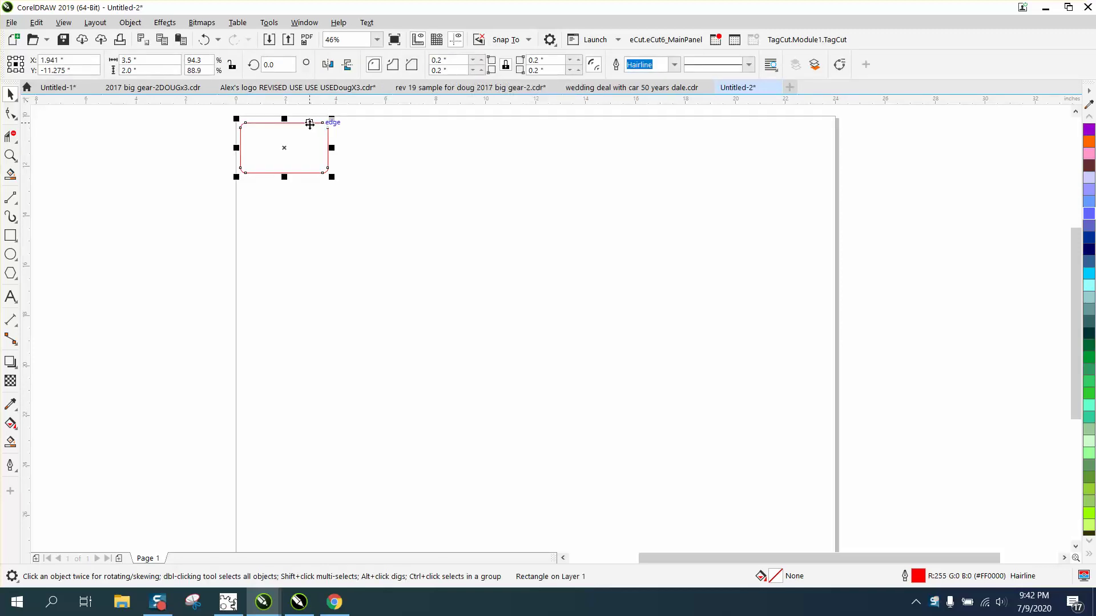
key(ctrl+d)
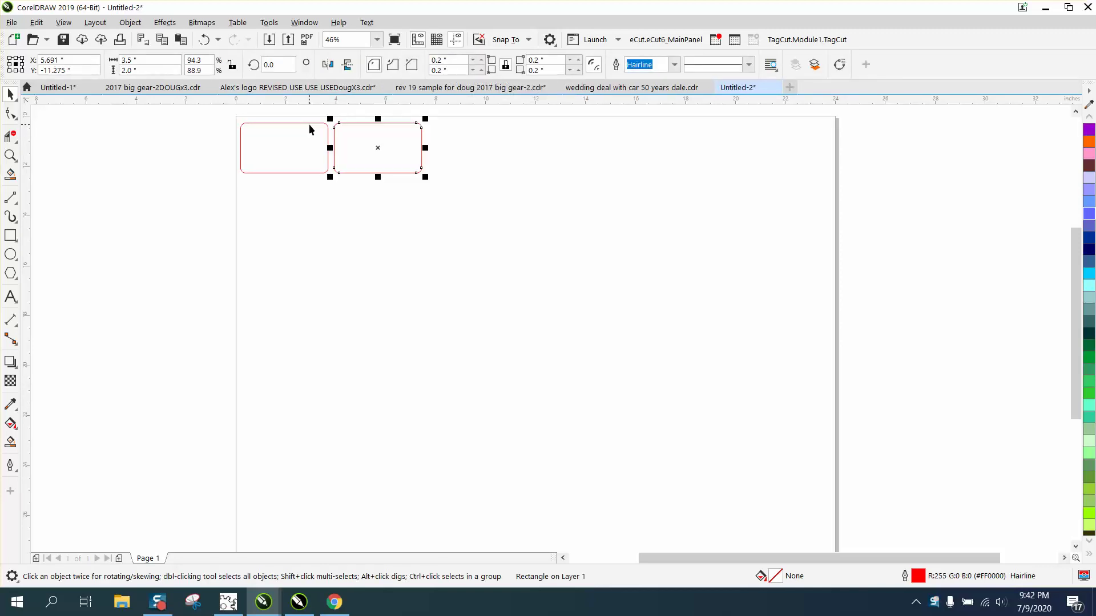
key(ctrl+d)
key(ctrl+d)
key(ctrl+d)
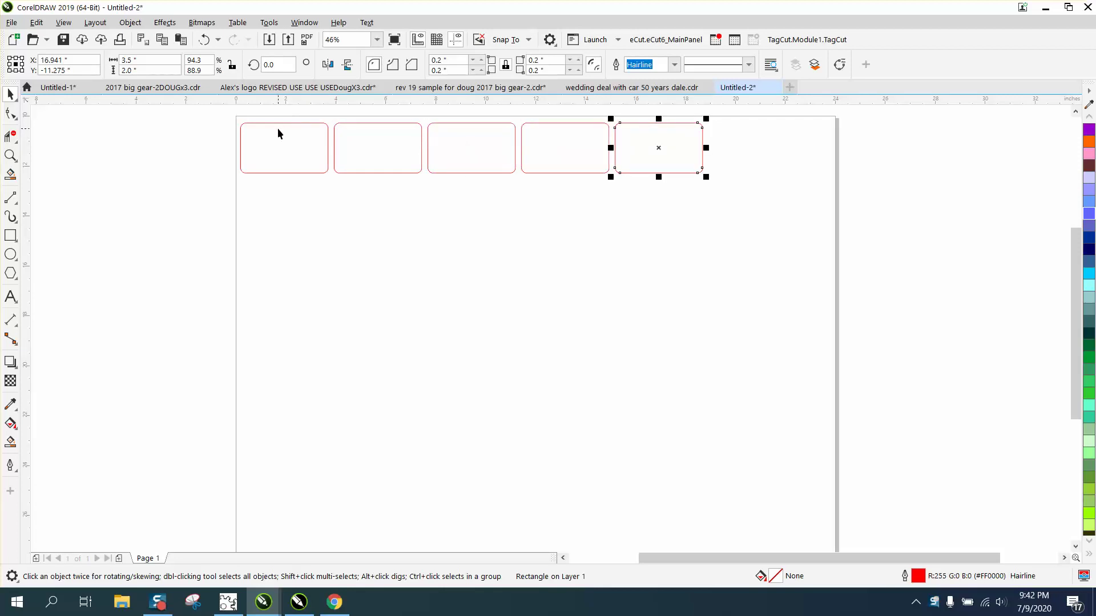
key(ctrl+d)
Step: Delete the first rectangle in the row and undo the deletion
click(278, 131)
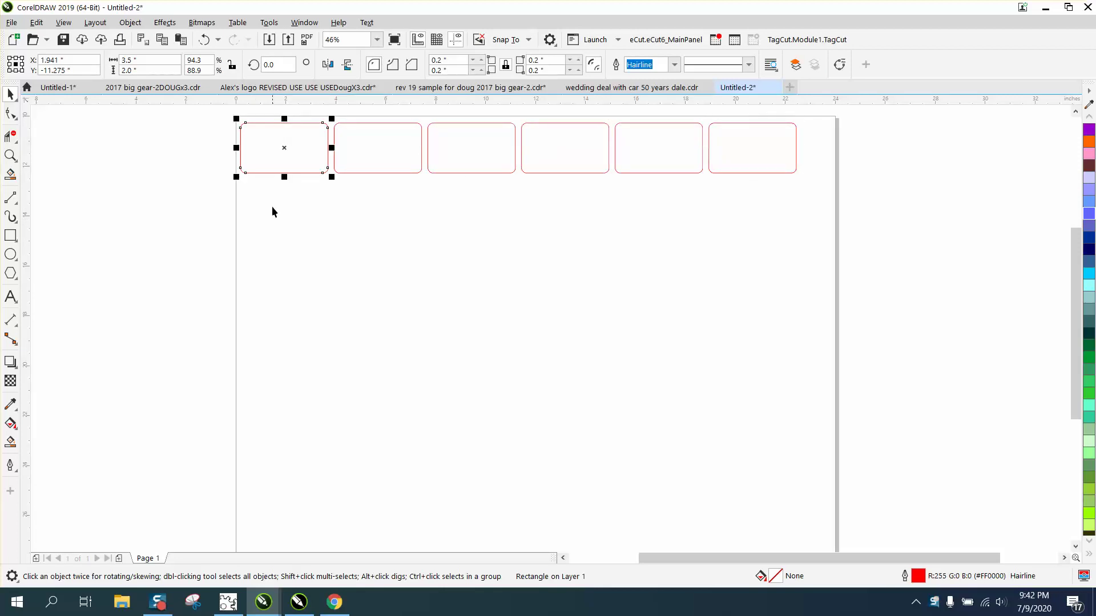
key(Delete)
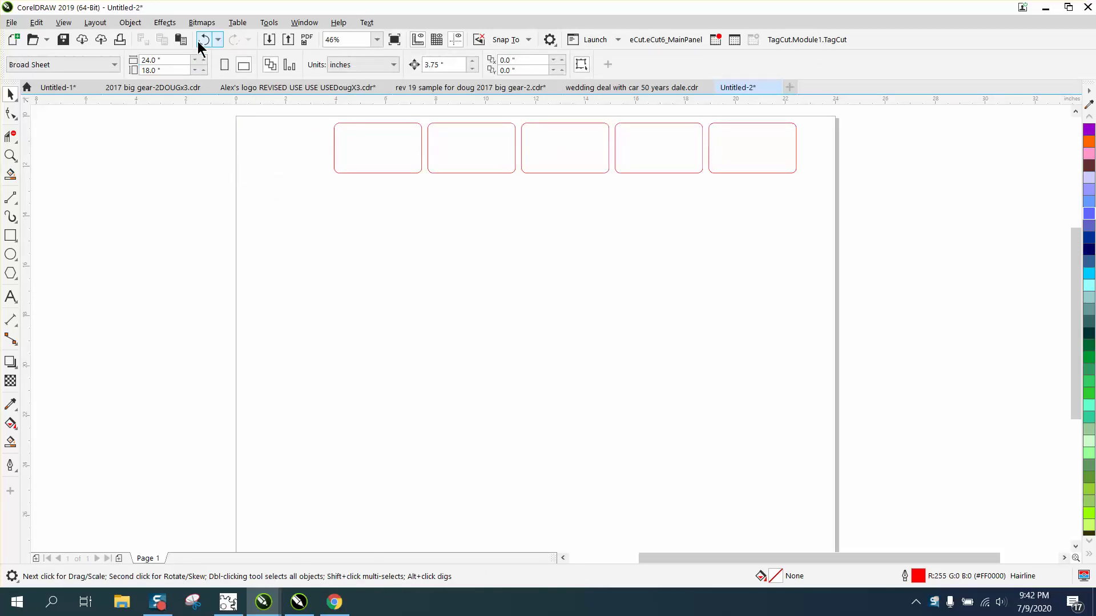
click(203, 40)
click(202, 124)
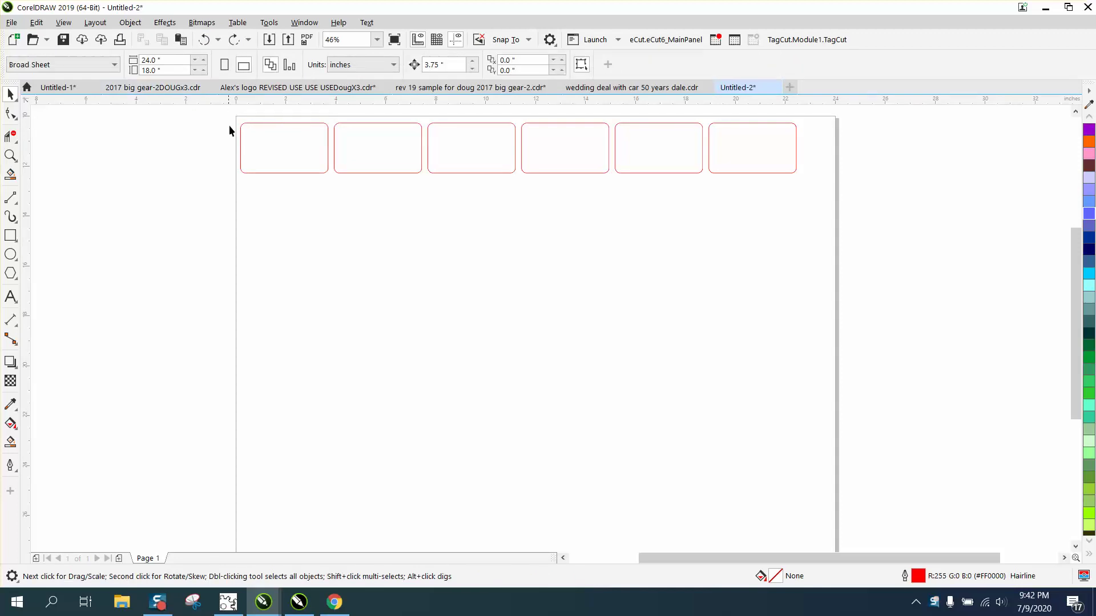
key(Tab)
click(172, 111)
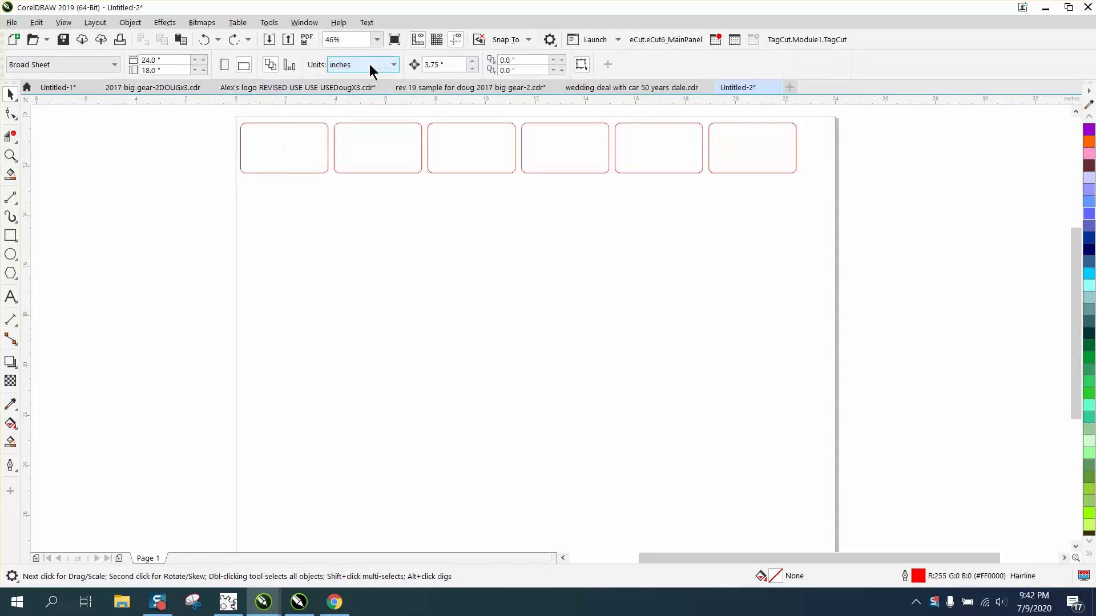
Step: Set the nudge distance to 2.25 inches and copy the row of six rectangles downward three times
double_click(447, 64)
text(3)
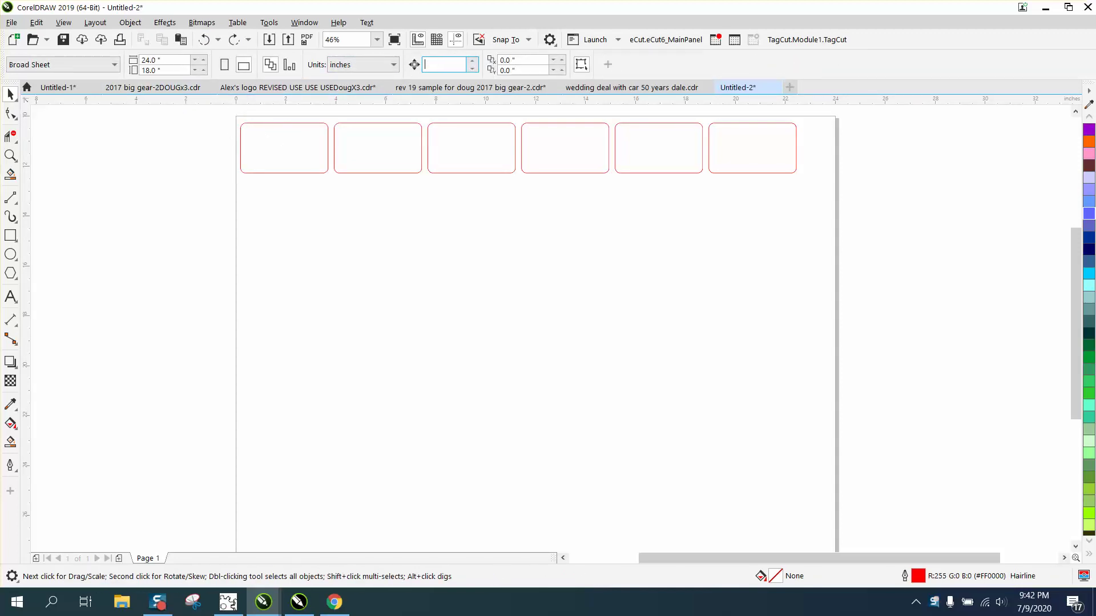
text(.25)
drag(224, 115, 488, 185)
drag(848, 220, 848, 221)
key(plus)
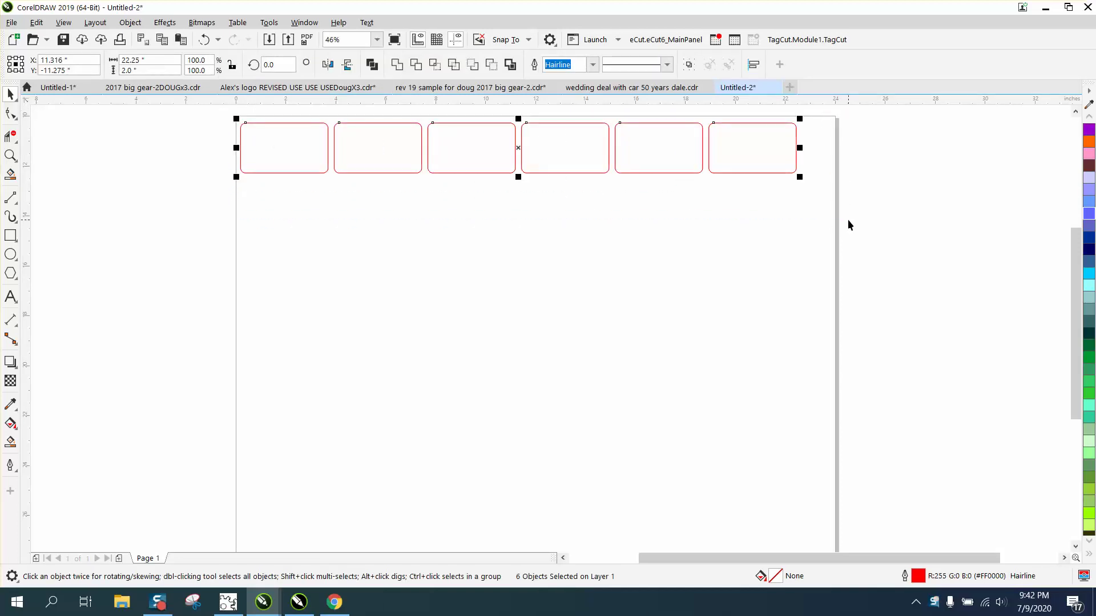
key(Down)
key(plus)
key(Down)
key(plus)
key(Down)
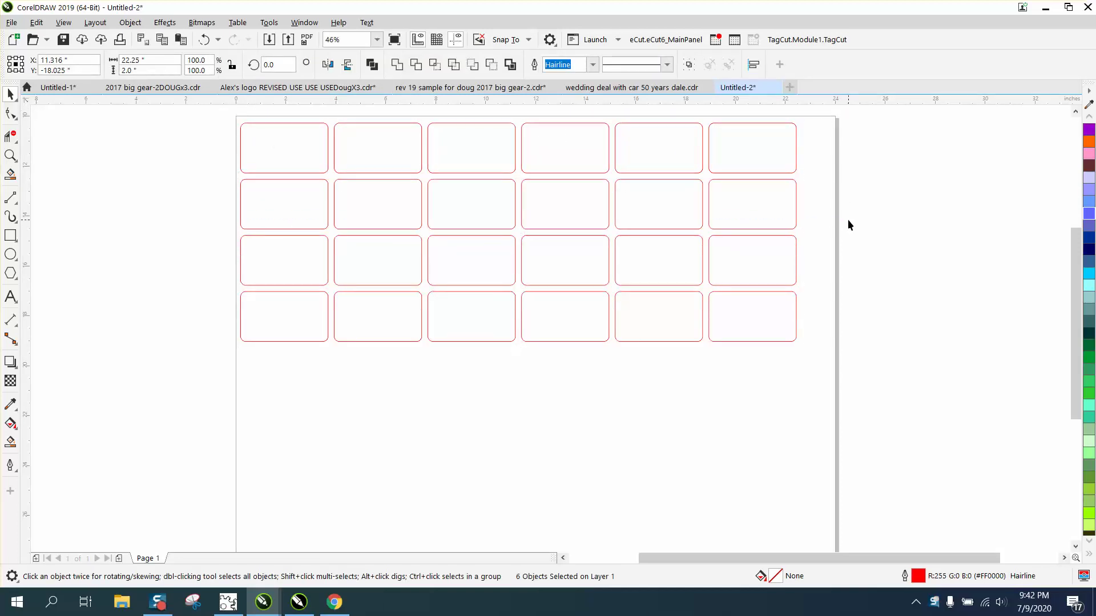
click(848, 220)
Step: Try nudging the fourth row of rectangles right and down, and undo both moves
scroll(841, 220, down, 2)
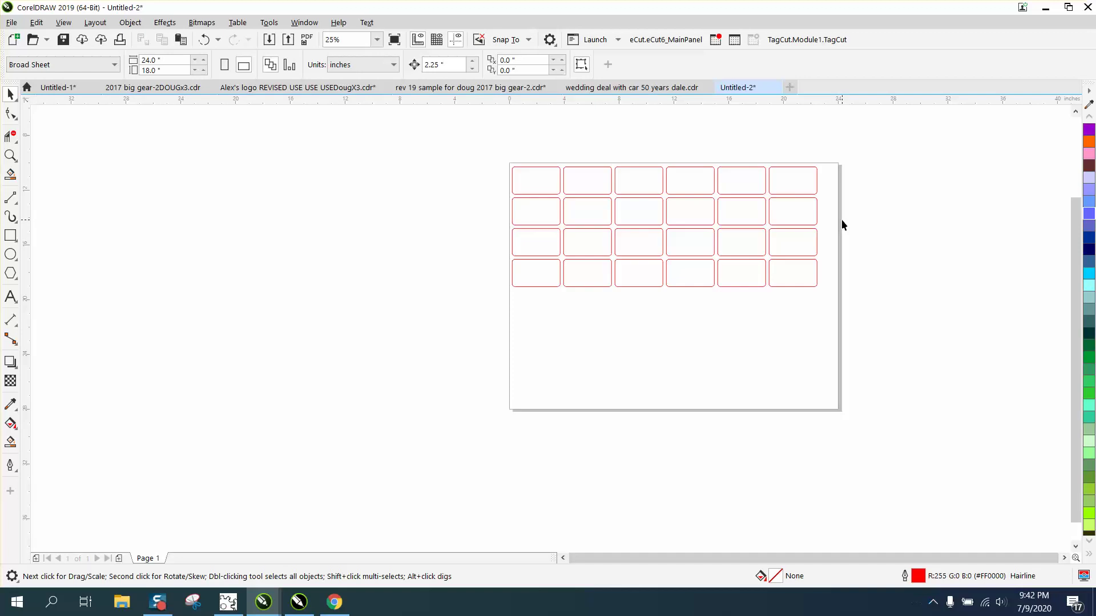
drag(830, 310, 855, 317)
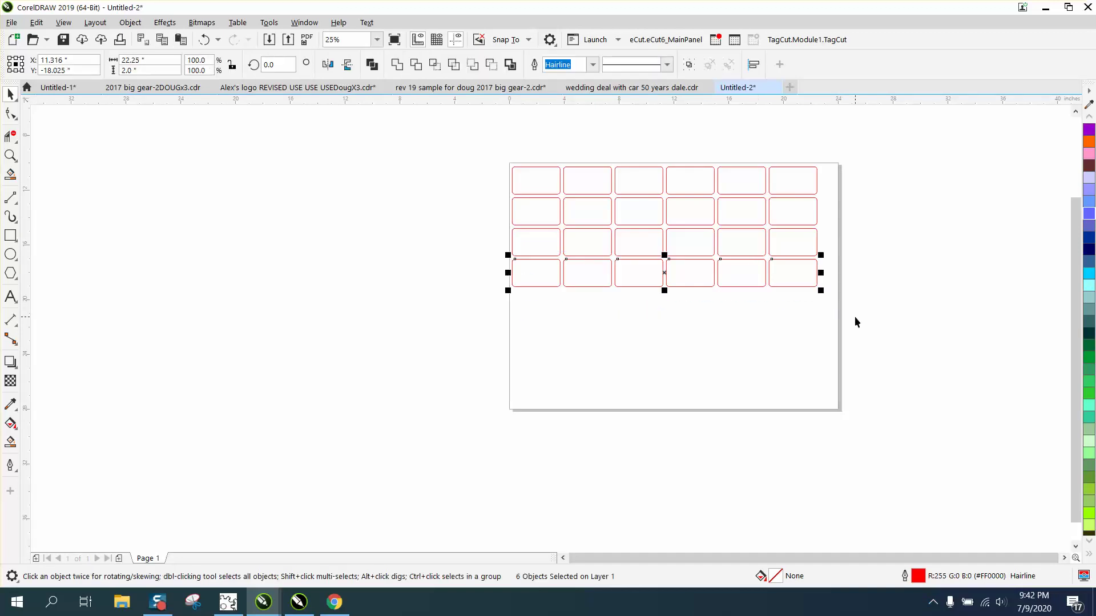
key(Right)
key(Down)
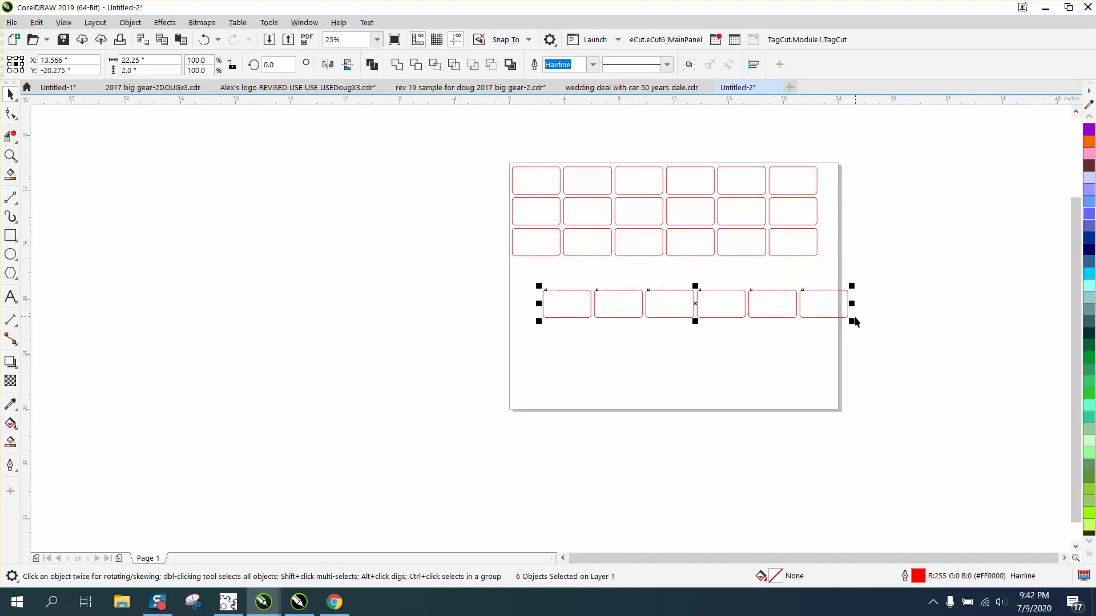
key(ctrl+z)
key(ctrl+z)
Step: Copy the fourth row of rectangles downward four times at 2.25-inch offsets to make eight rows
key(KP_Add)
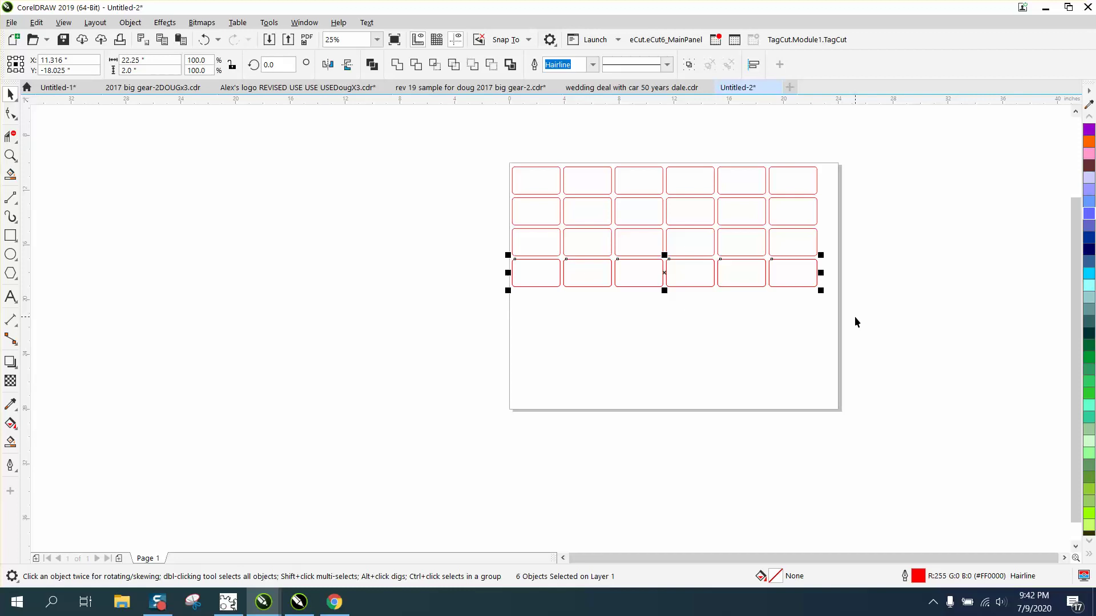
key(Down)
key(KP_Add)
key(Down)
key(KP_Add)
key(Down)
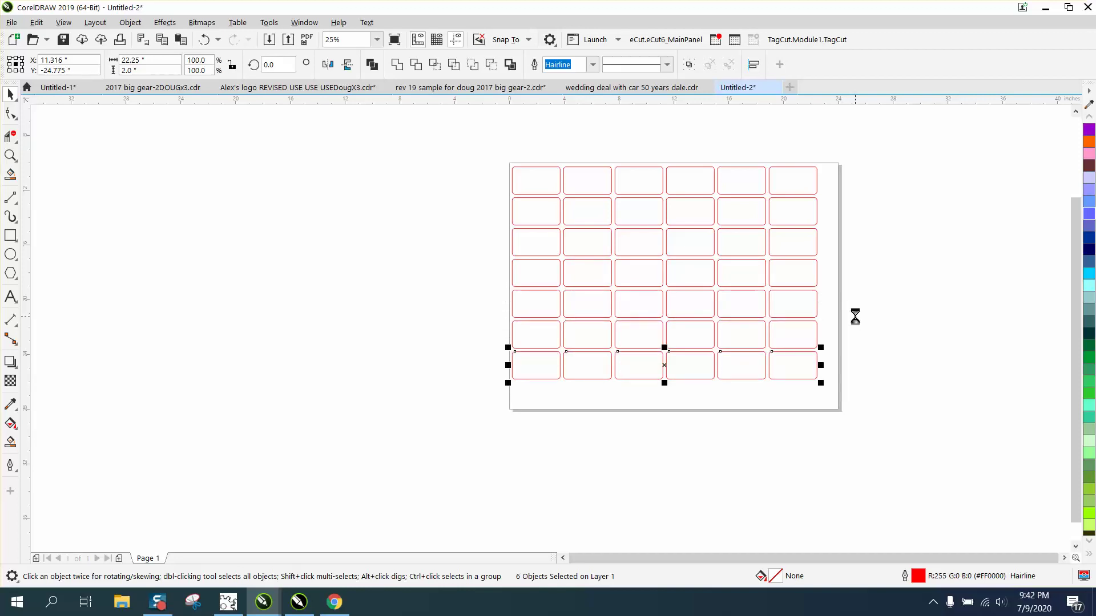
key(KP_Add)
key(Down)
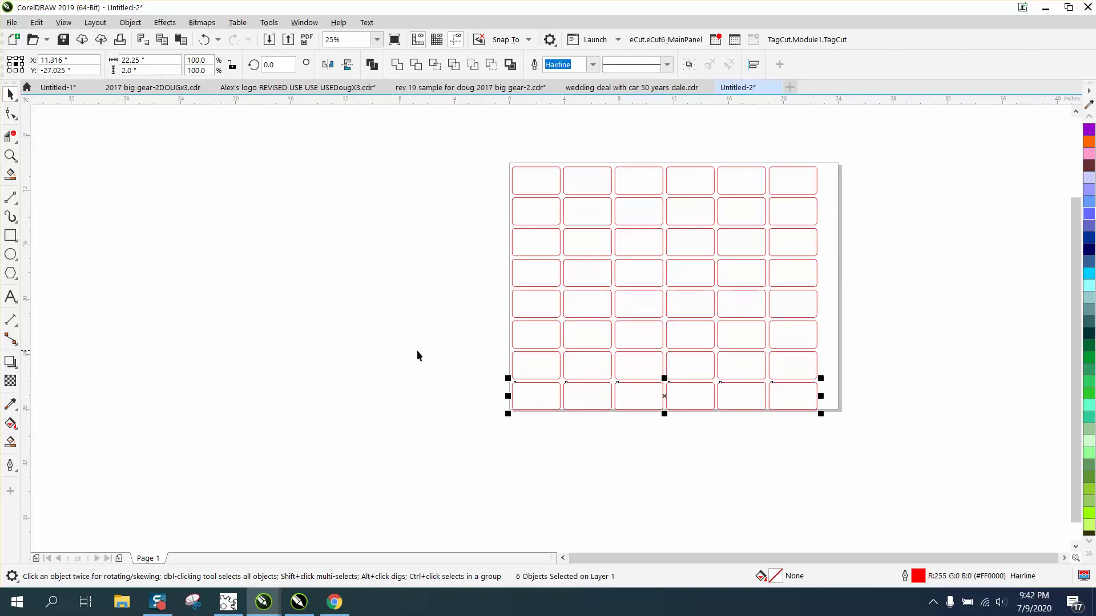
Step: Check the eighth row against the page's lower edge and delete that row of six rectangles
click(10, 155)
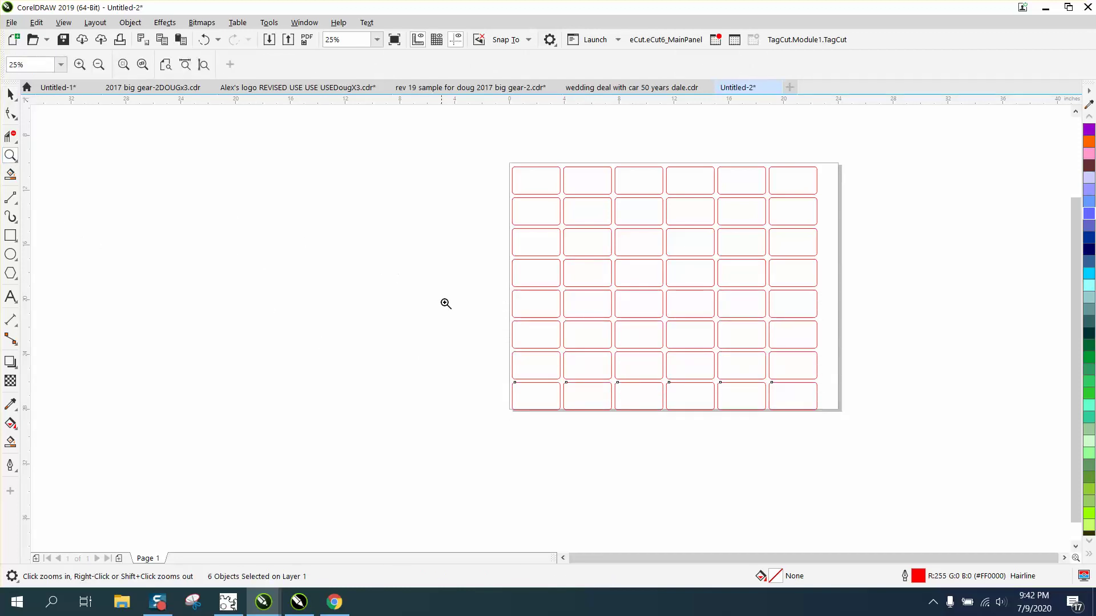
drag(474, 334, 887, 444)
right_click(825, 392)
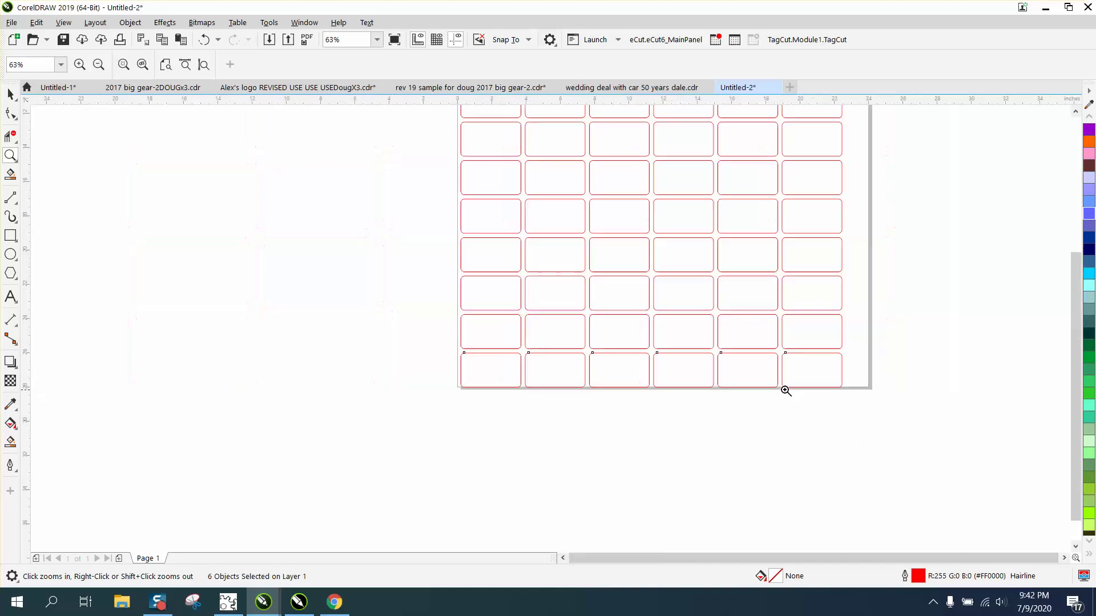
right_click(736, 375)
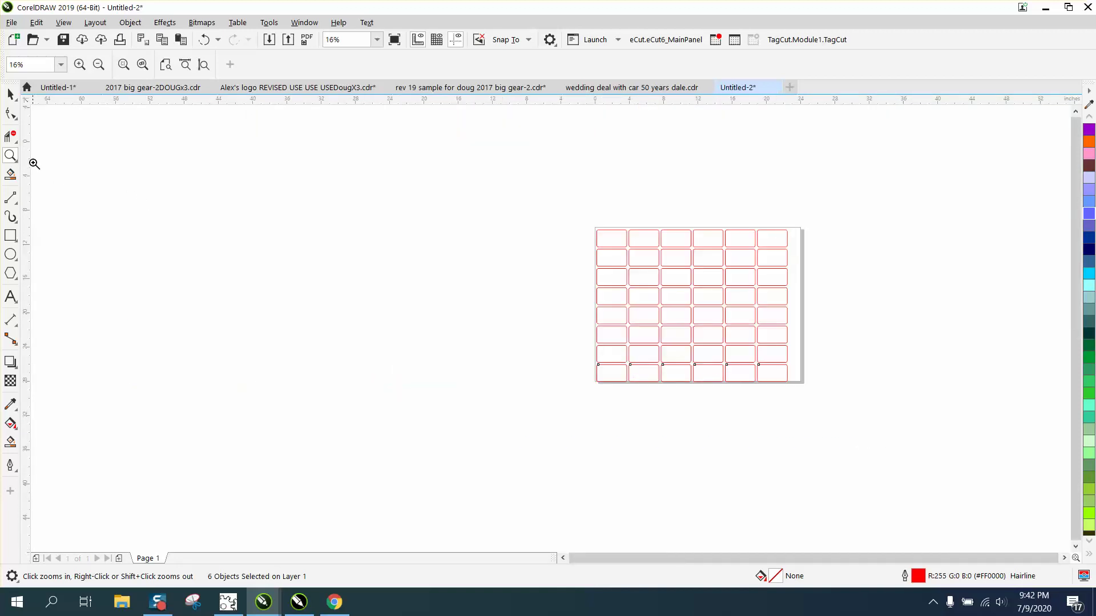
drag(592, 211, 845, 413)
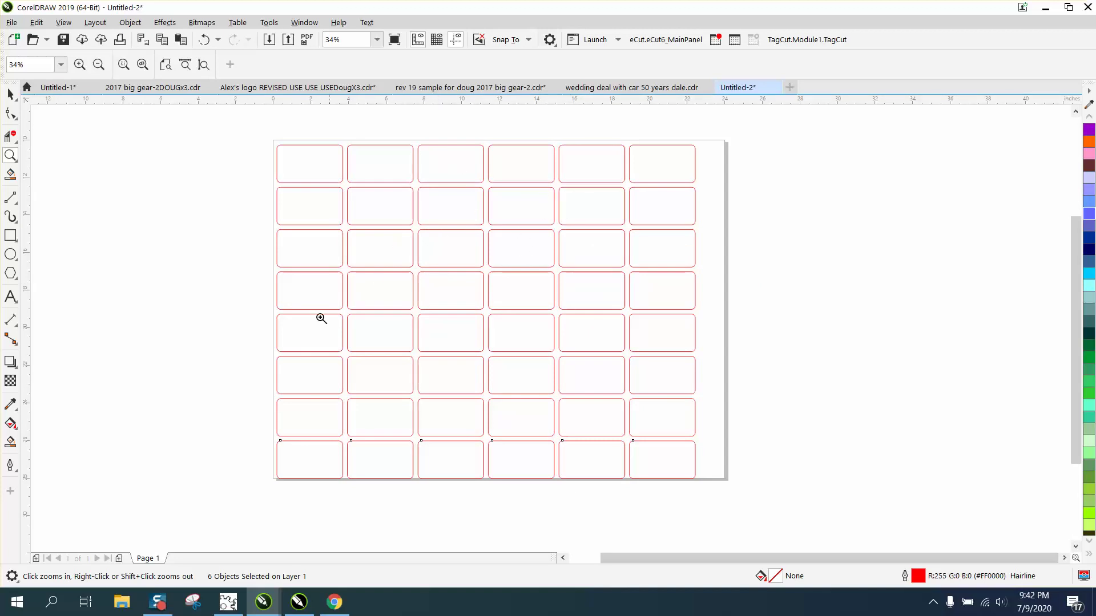
click(10, 94)
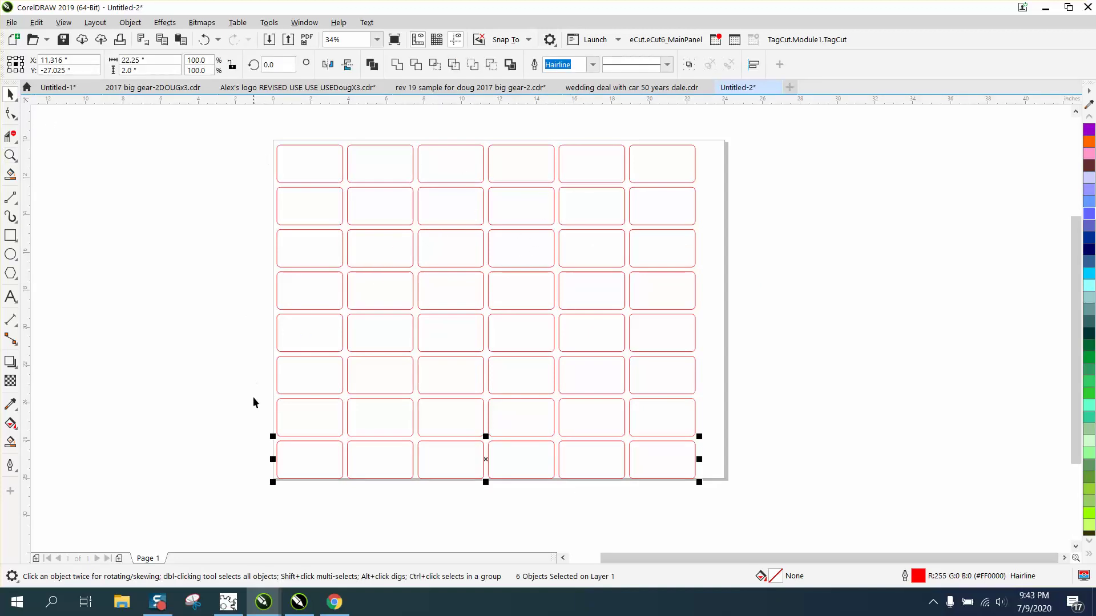
drag(252, 435, 735, 508)
key(Delete)
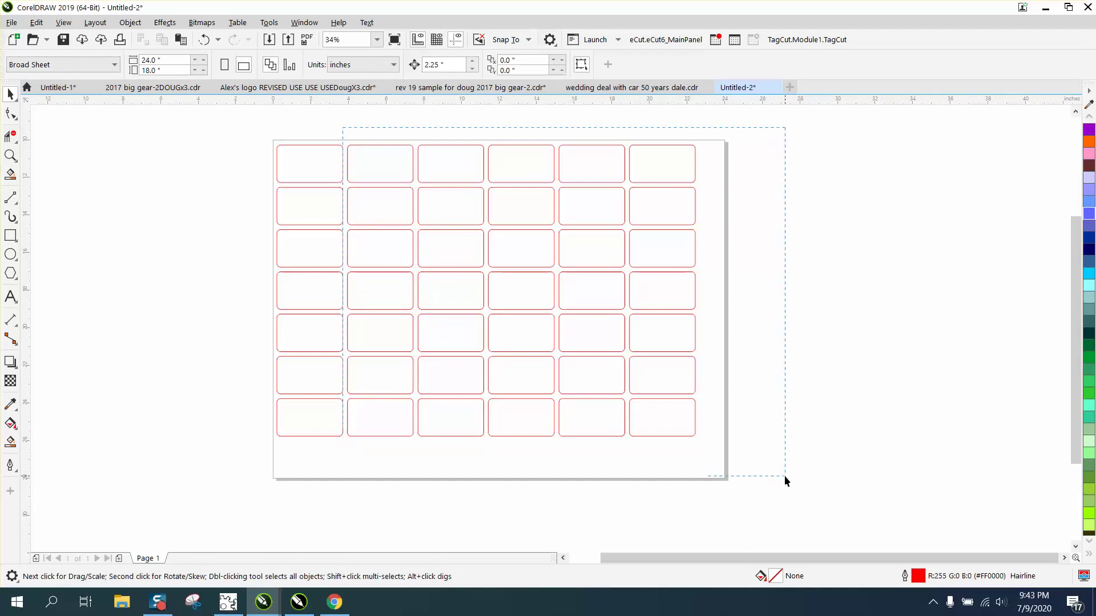
Step: Delete all remaining rectangles except the original one in the page's upper-left corner
drag(784, 477, 785, 477)
key(Delete)
drag(481, 432, 481, 433)
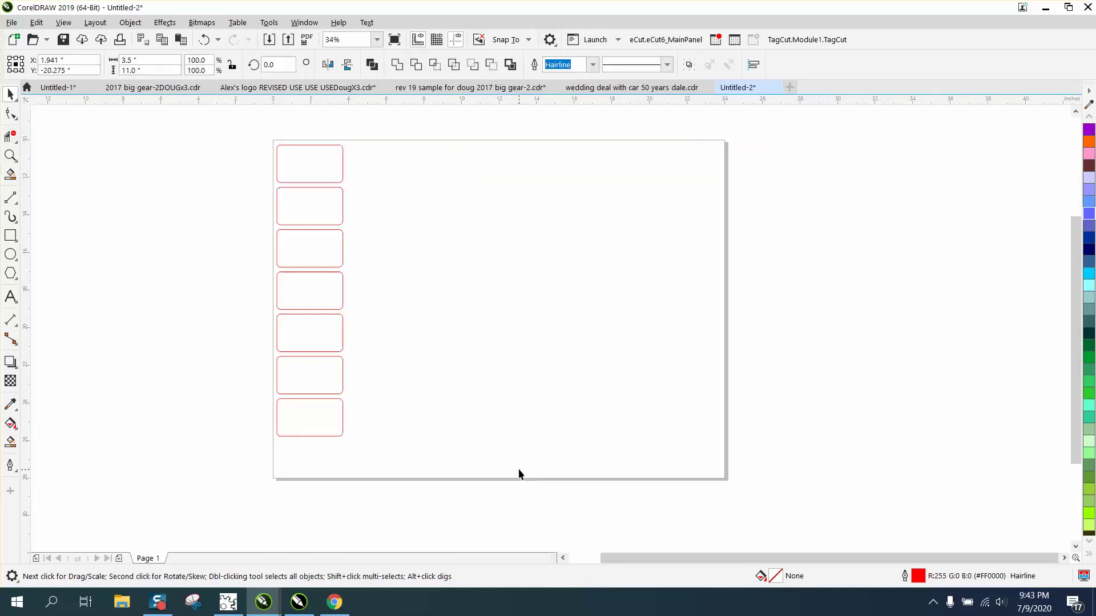
key(Delete)
click(334, 208)
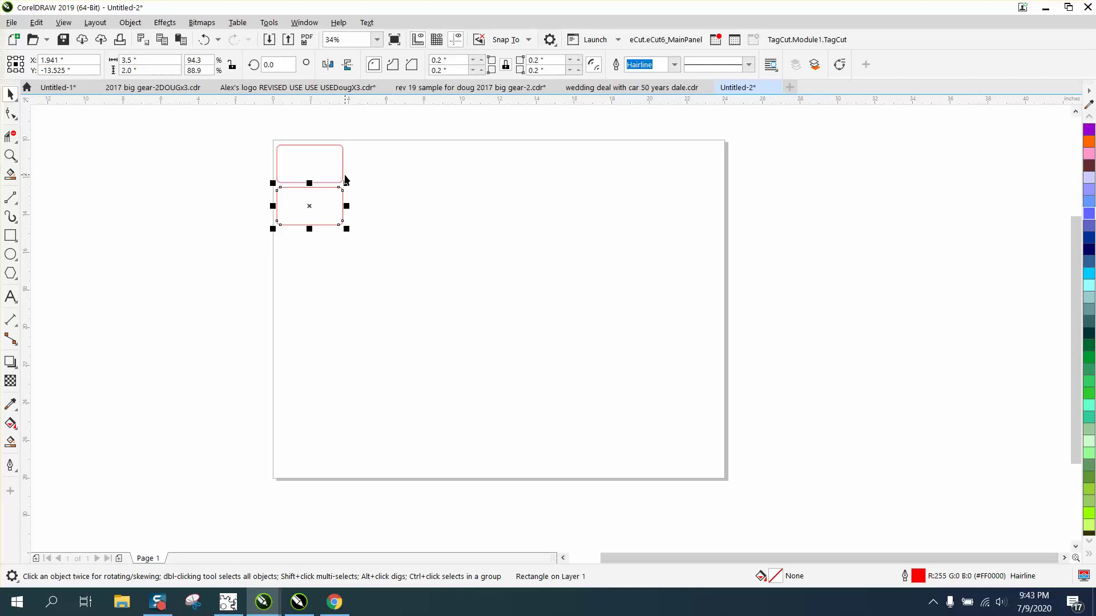
key(Delete)
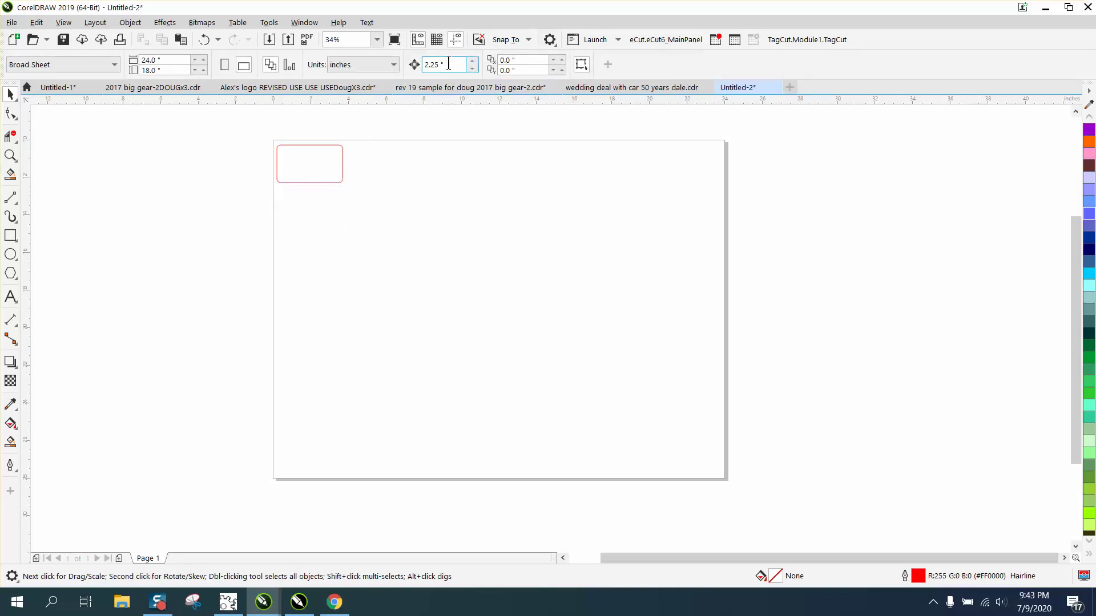
Step: Set the nudge distance to 4 inches and copy the remaining rectangle five times to the right, forming a row of six
double_click(437, 65)
text(4)
click(313, 166)
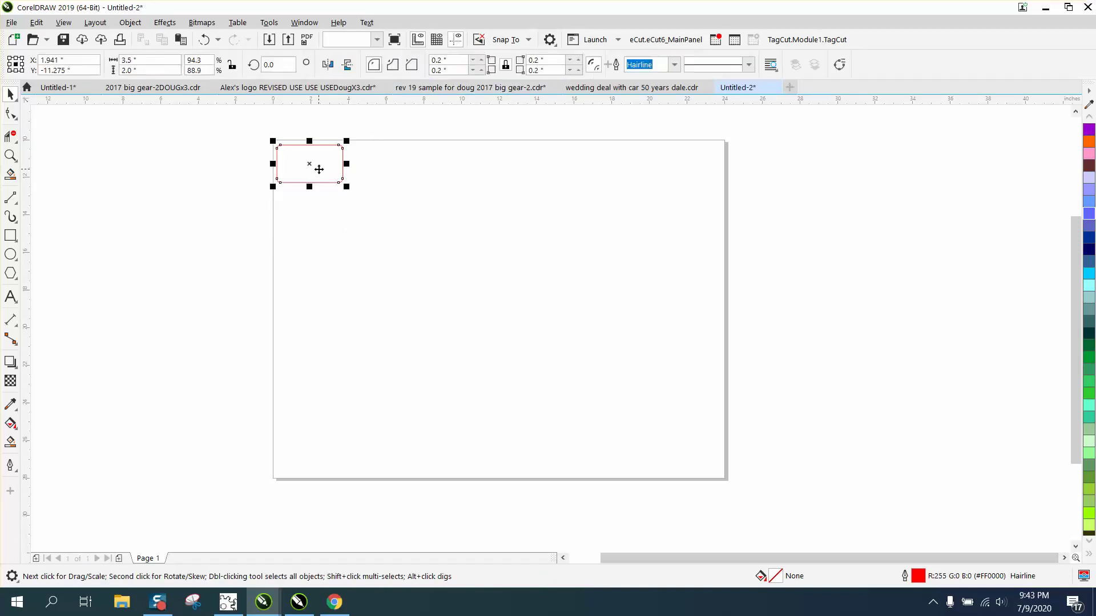
key(KP_Add)
key(Right)
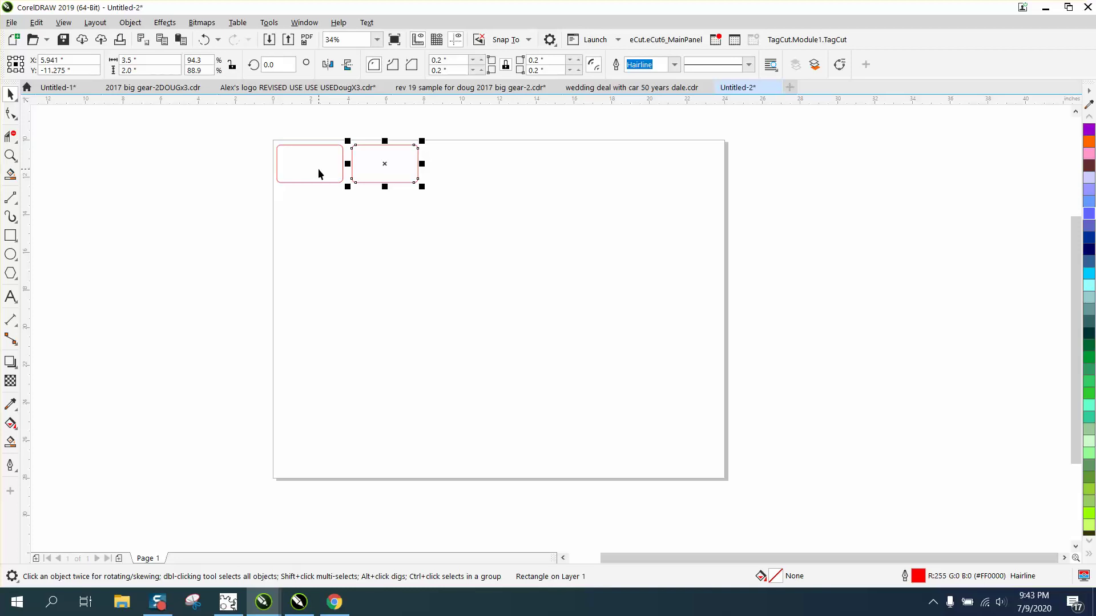
key(KP_Add)
key(Right)
key(KP_Add)
key(Right)
key(KP_Add)
key(Right)
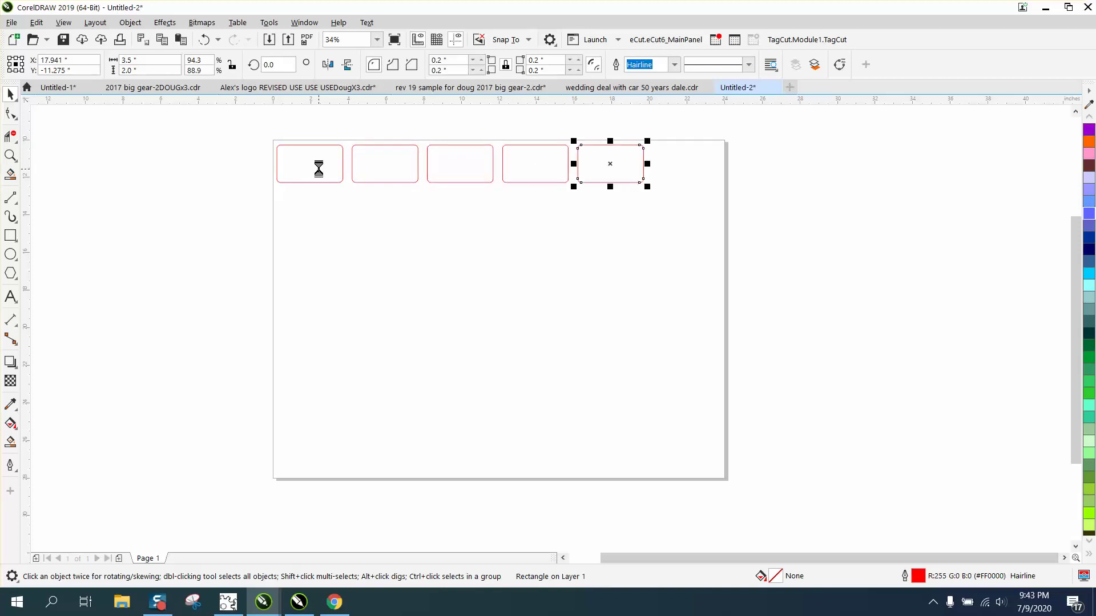
key(KP_Add)
key(Right)
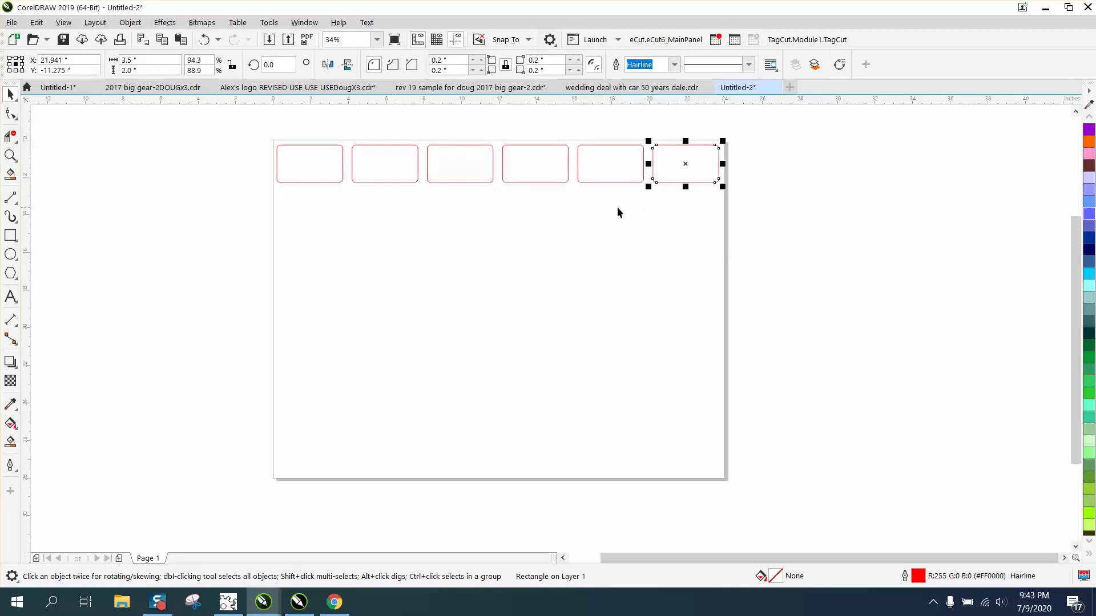
Step: Set the nudge distance to 2.5 inches and copy the row of six rectangles downward four times to make five rows
click(378, 131)
click(440, 65)
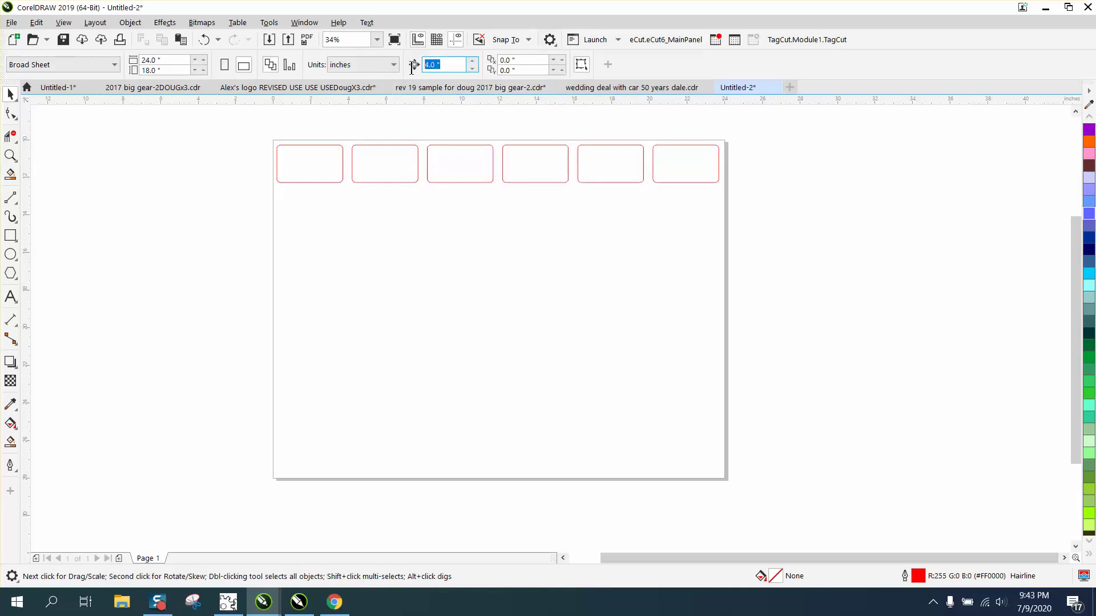
text(2.5)
drag(239, 127, 828, 270)
key(KP_Add)
key(Down)
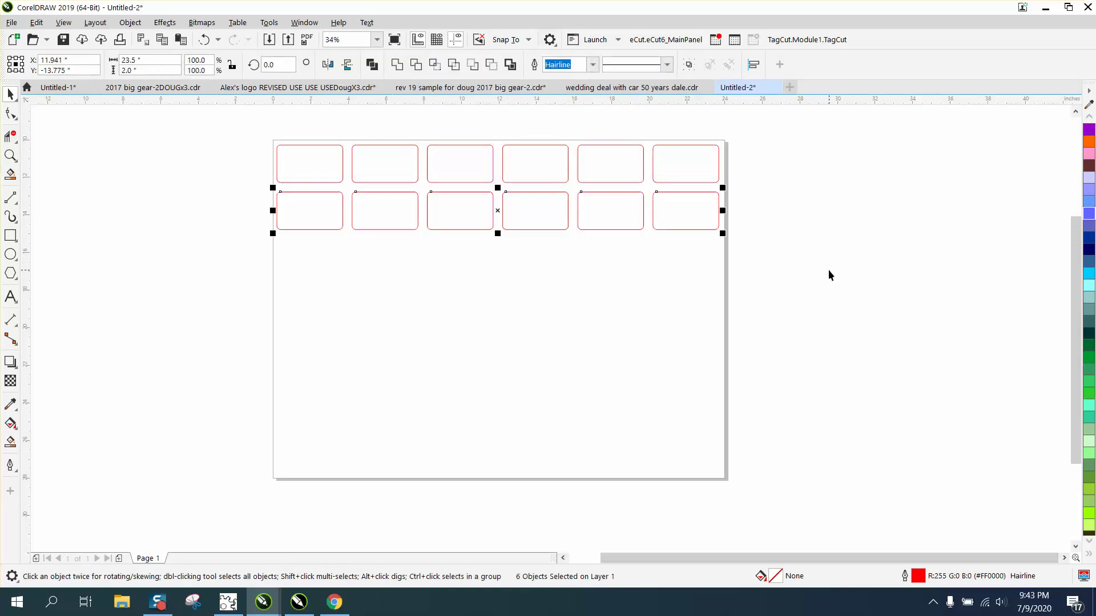
key(KP_Add)
key(Down)
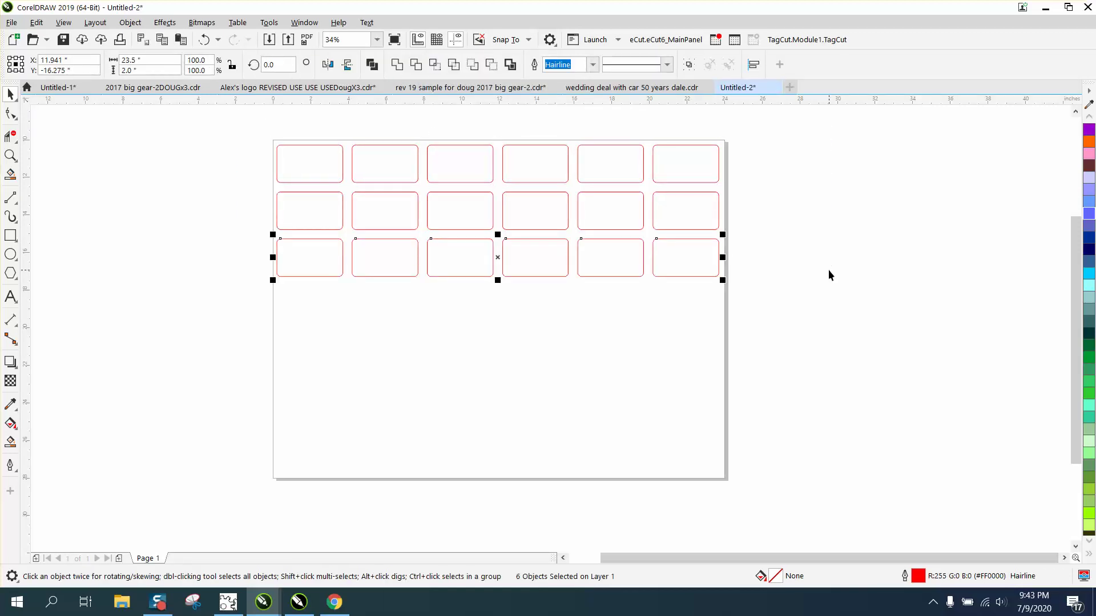
key(KP_Add)
key(Down)
key(KP_Add)
key(Down)
key(Escape)
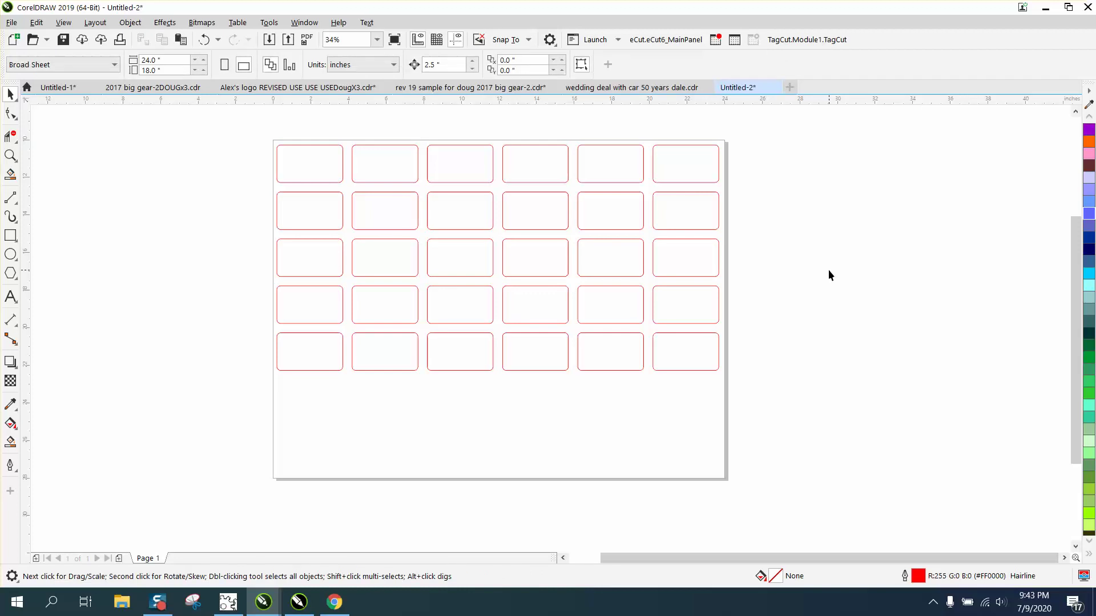
Step: Copy the fifth row of six rectangles downward twice by the 2.5 inch nudge distance, filling the page with seven rows
drag(840, 423, 840, 422)
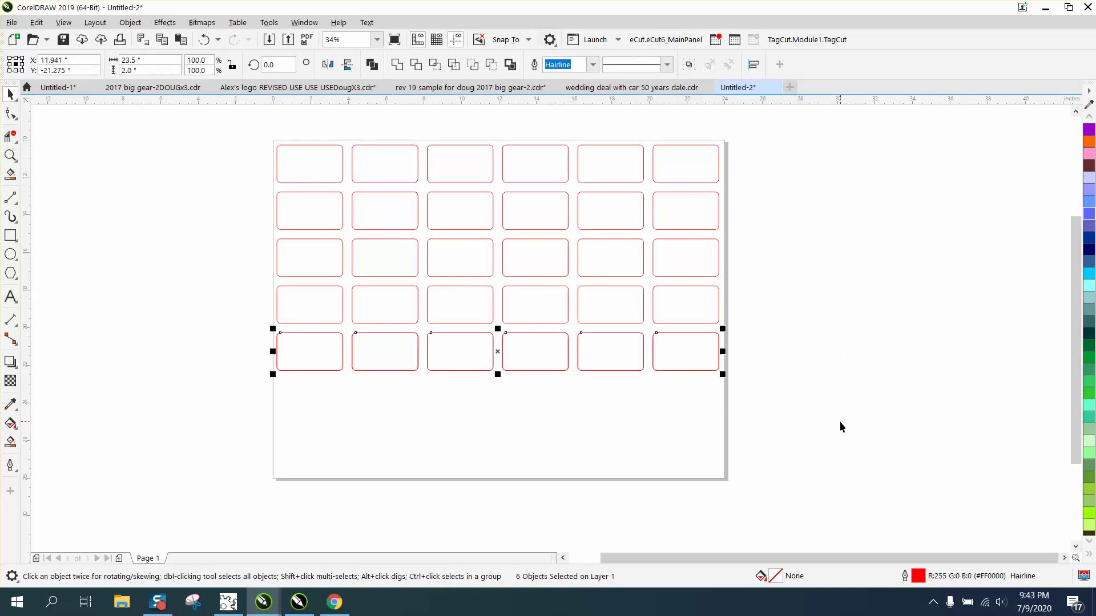
key(KP_Add)
key(Down)
key(KP_Add)
key(Down)
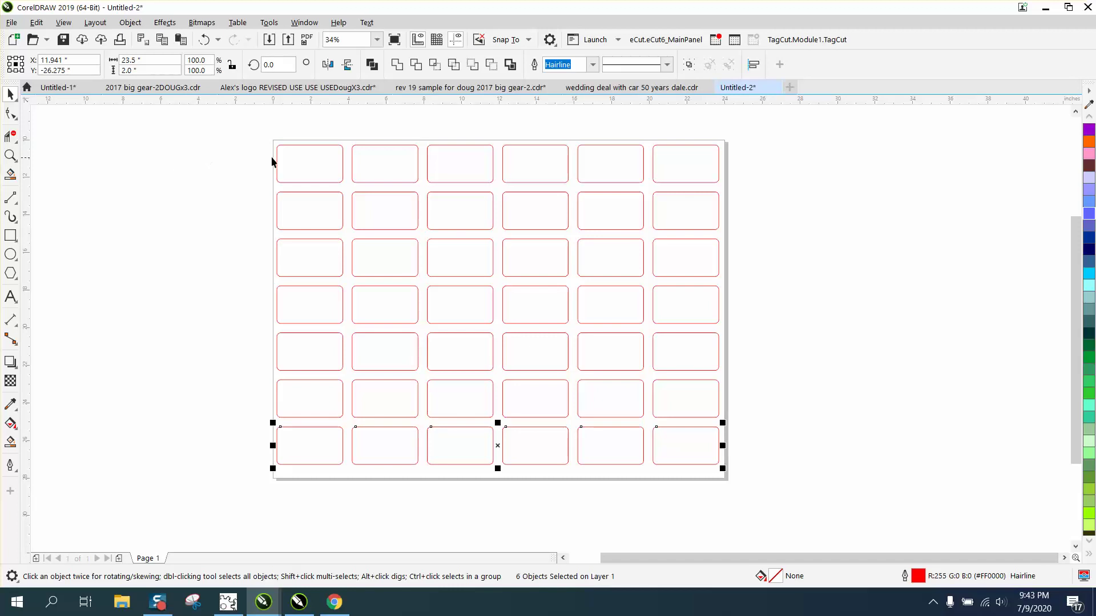
Step: Set the nudge distance to 0.2 inch and nudge all the rectangles down twice on the page
click(11, 154)
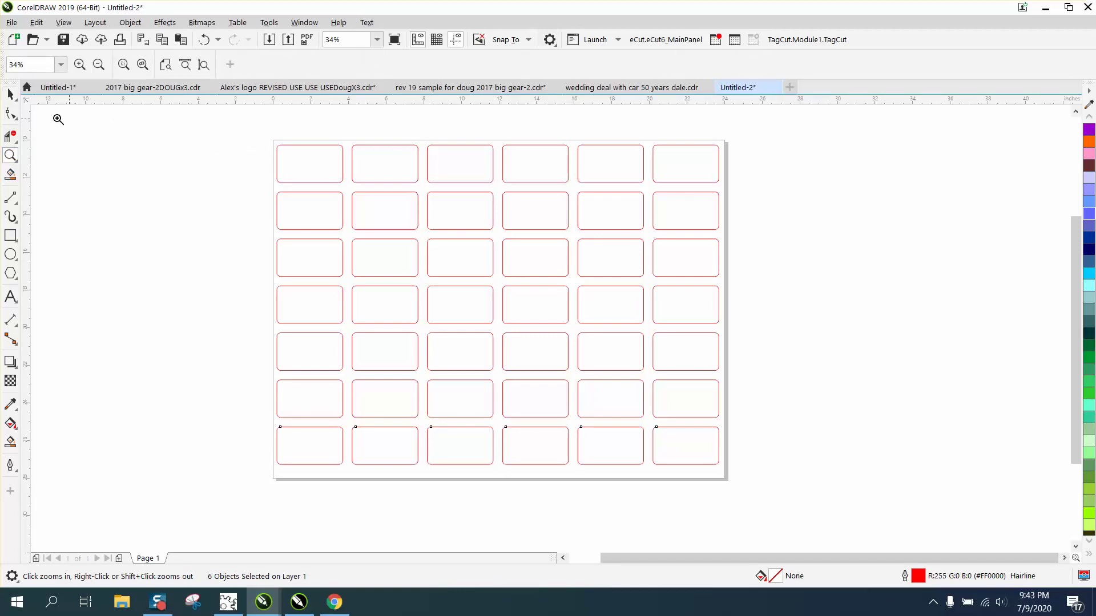
click(11, 94)
click(272, 162)
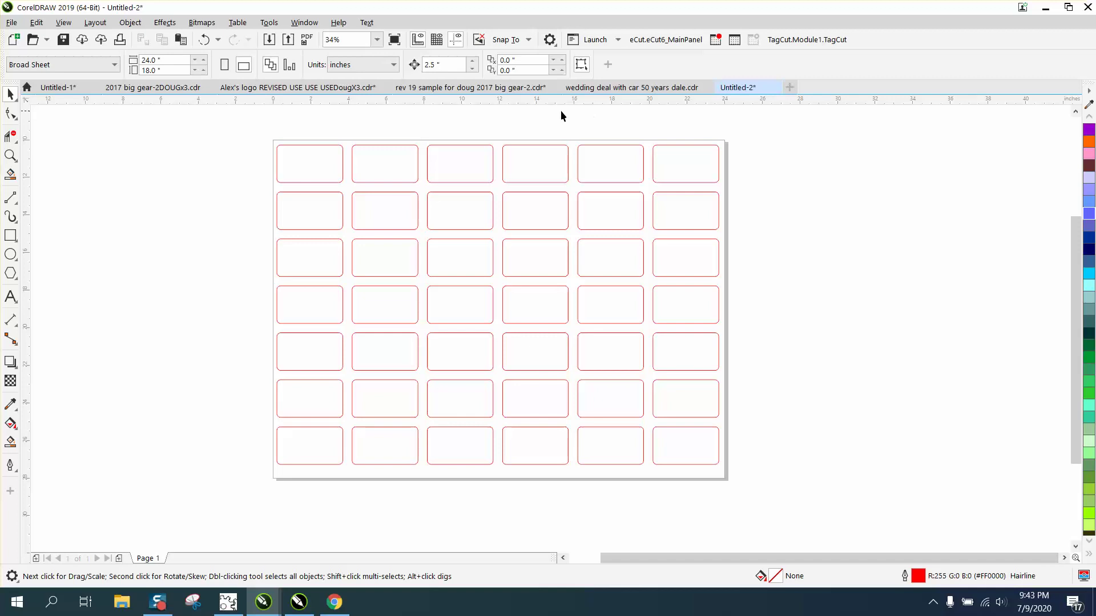
drag(451, 68, 425, 64)
text(.2)
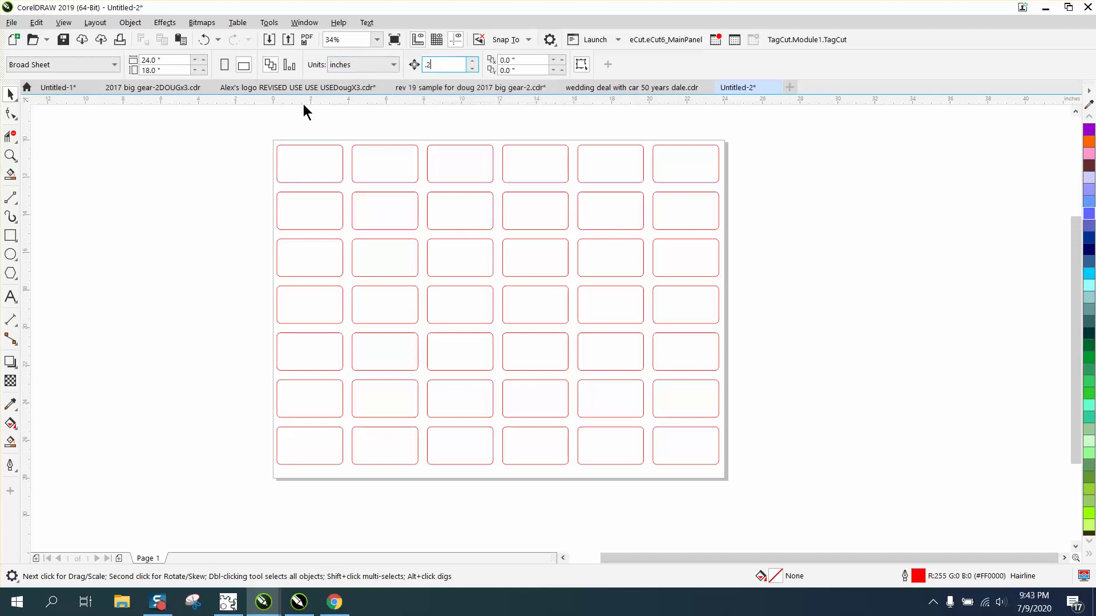
key(Return)
drag(741, 510, 745, 514)
key(Down)
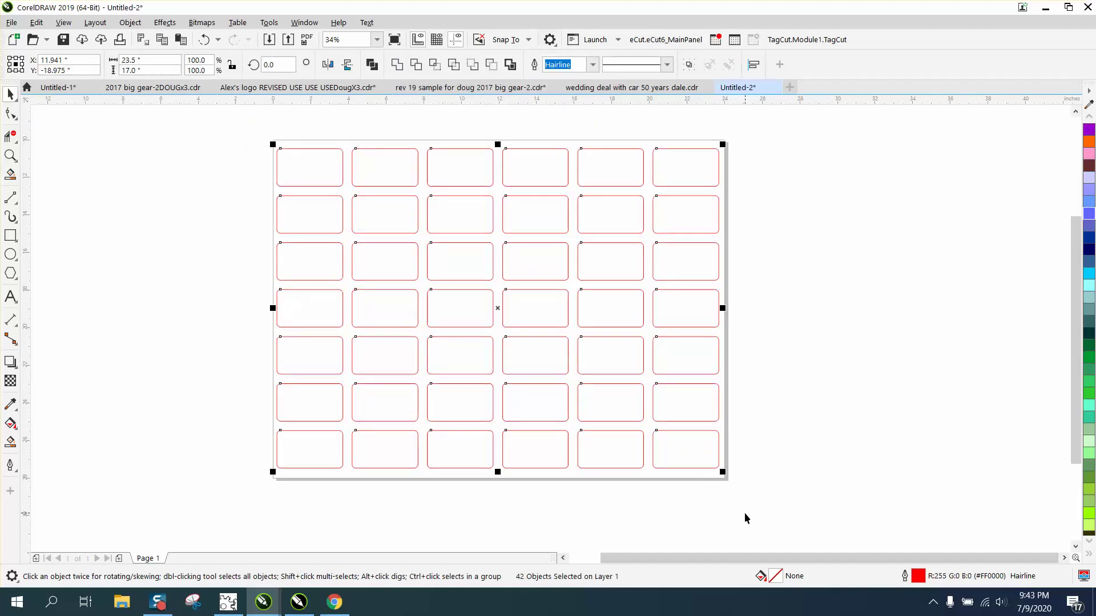
key(Down)
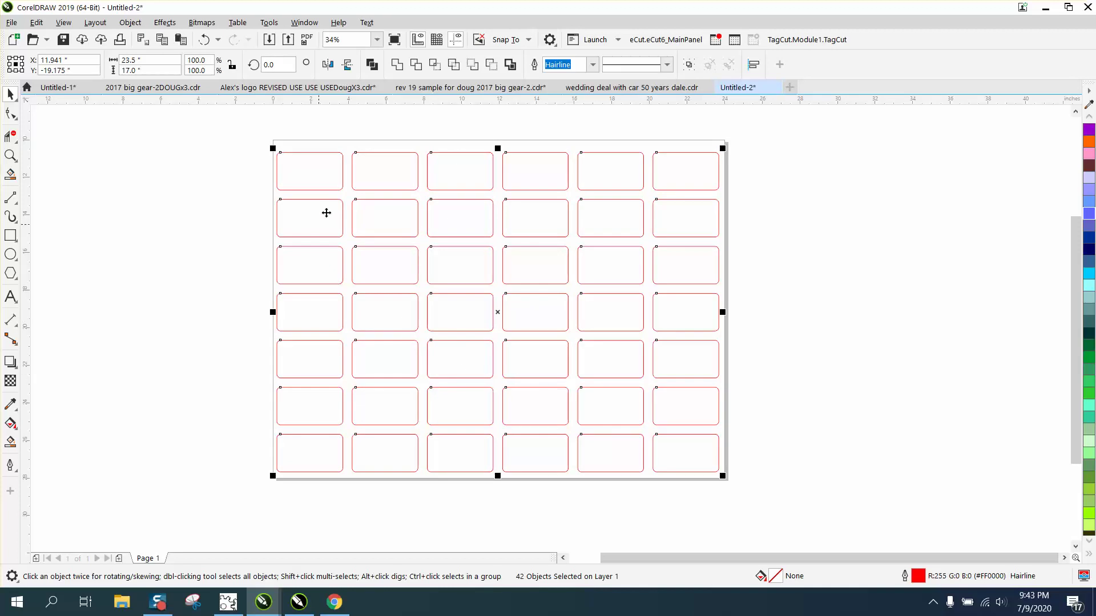
Step: Draw a vertical line about 1.12 inches long beside the page and add a copy rotated 90 degrees to form a cross
click(11, 198)
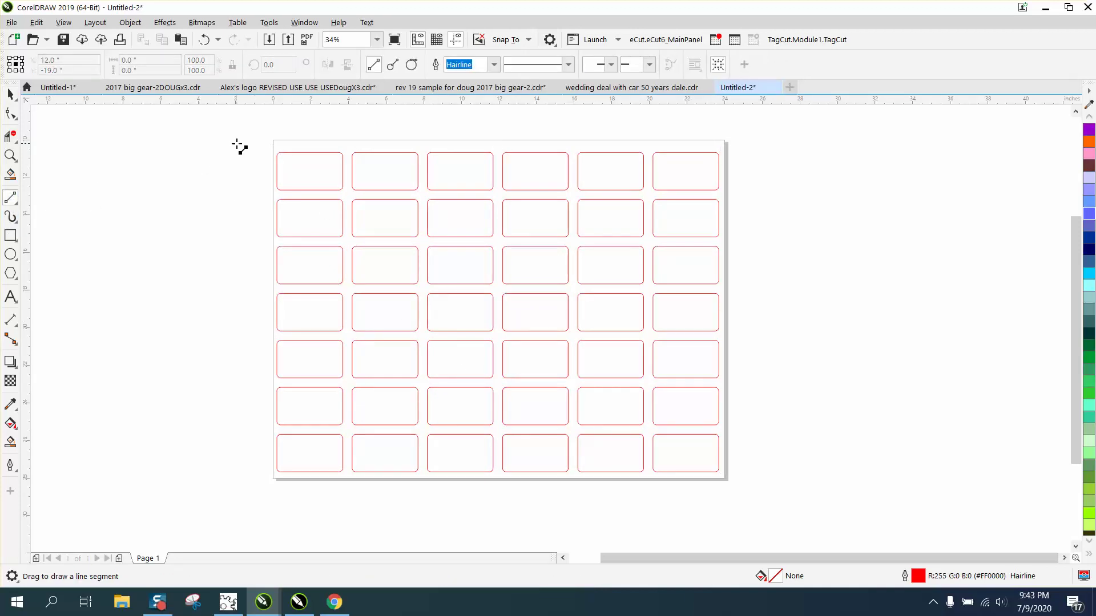
mouse_move(229, 154)
mouse_down()
mouse_move(230, 174)
mouse_move(311, 209)
mouse_up()
click(11, 155)
click(10, 94)
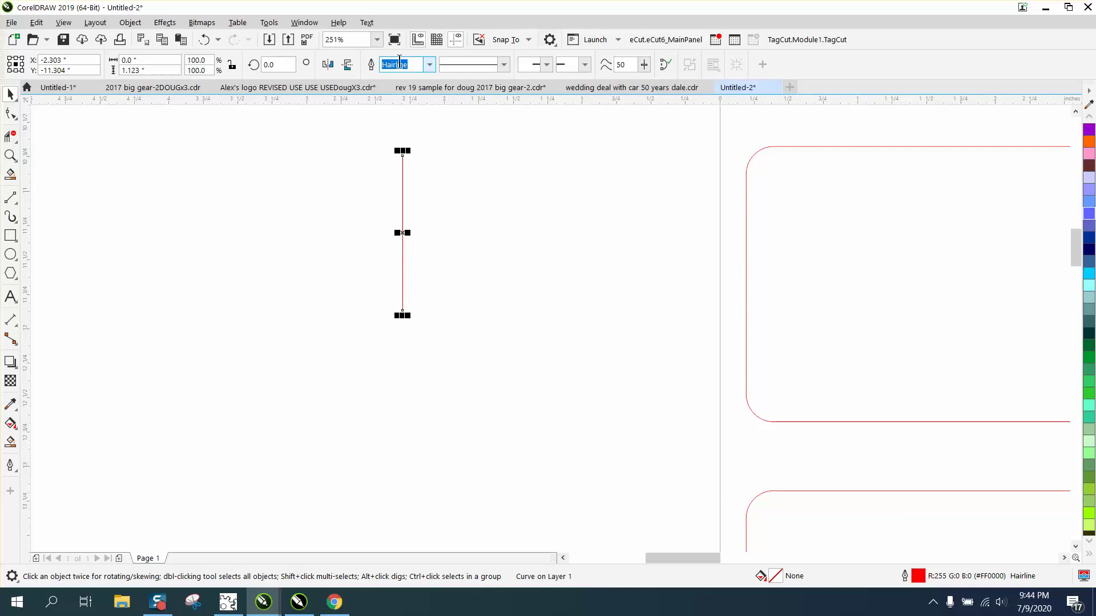
click(274, 64)
text(90)
key(Return)
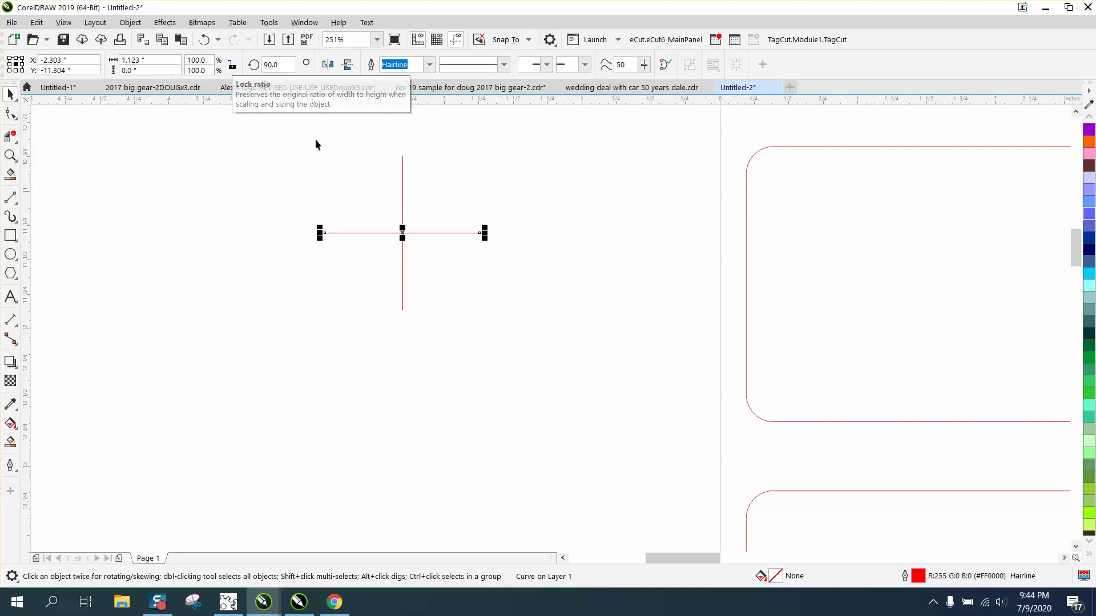
Step: Move both lines of the cross together to the page's upper-left corner, above the first rectangle
scroll(308, 160, down, 2)
drag(429, 283, 430, 284)
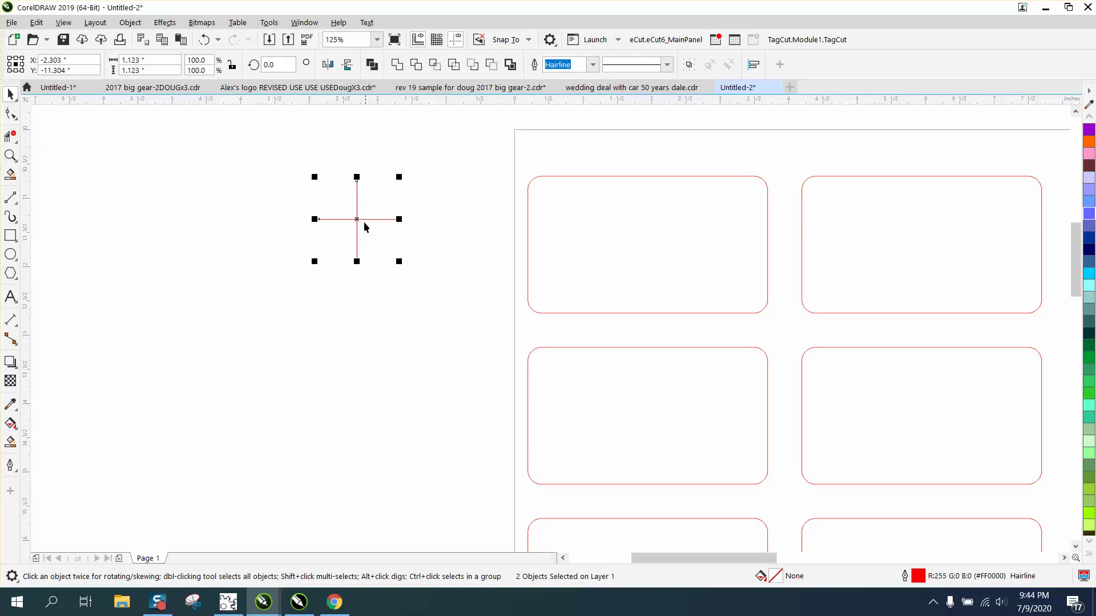
drag(358, 223, 520, 166)
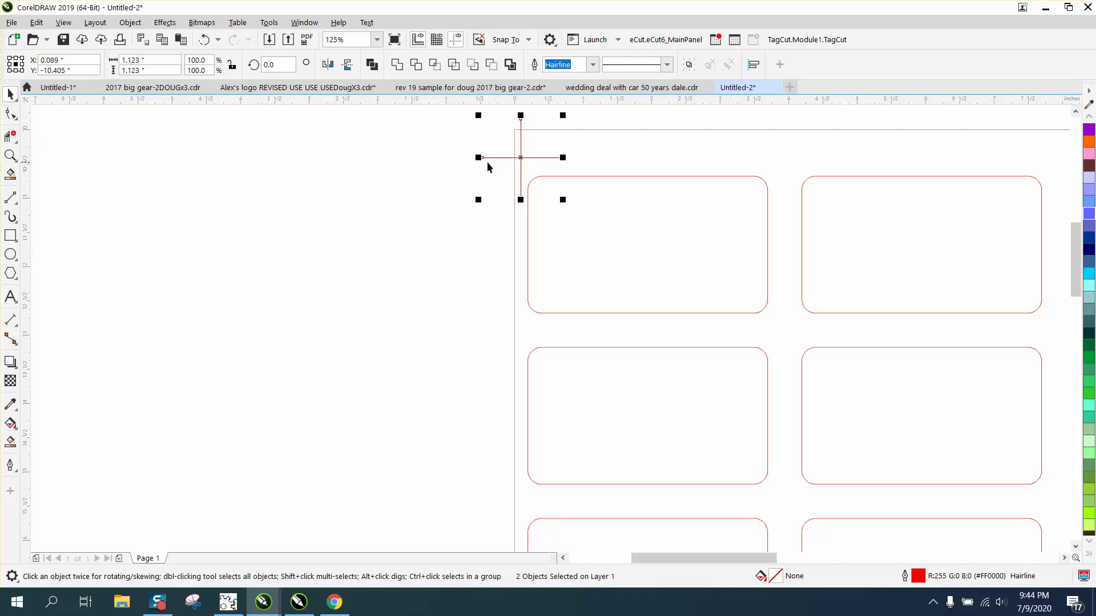
Step: Shorten the cross's horizontal line from its left end to about 0.615 inch and move the vertical line down inside the page
click(10, 155)
drag(455, 121, 636, 233)
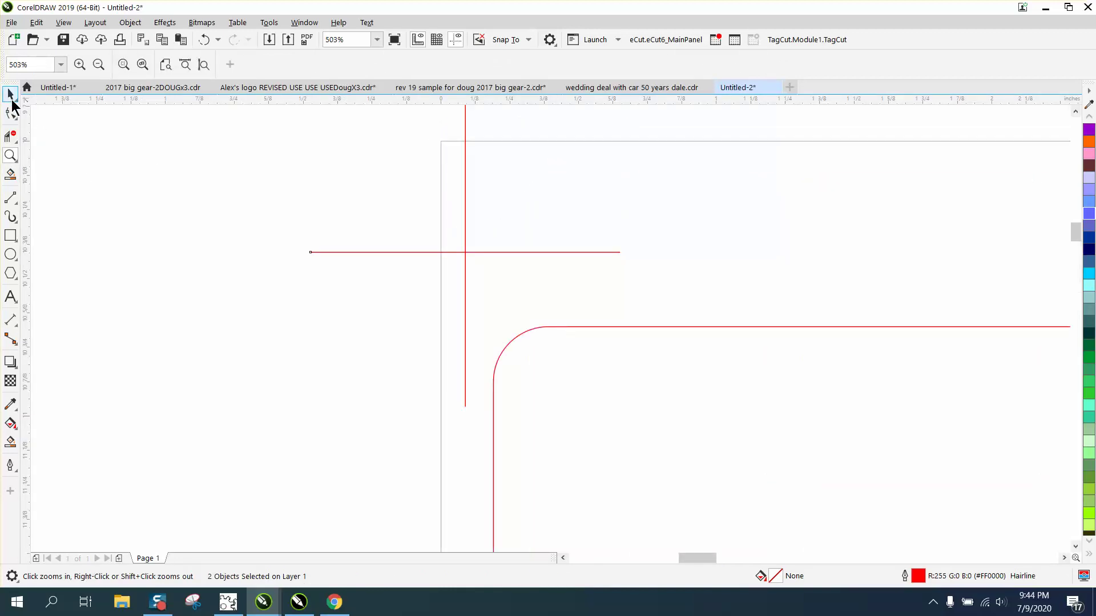
click(11, 93)
click(270, 221)
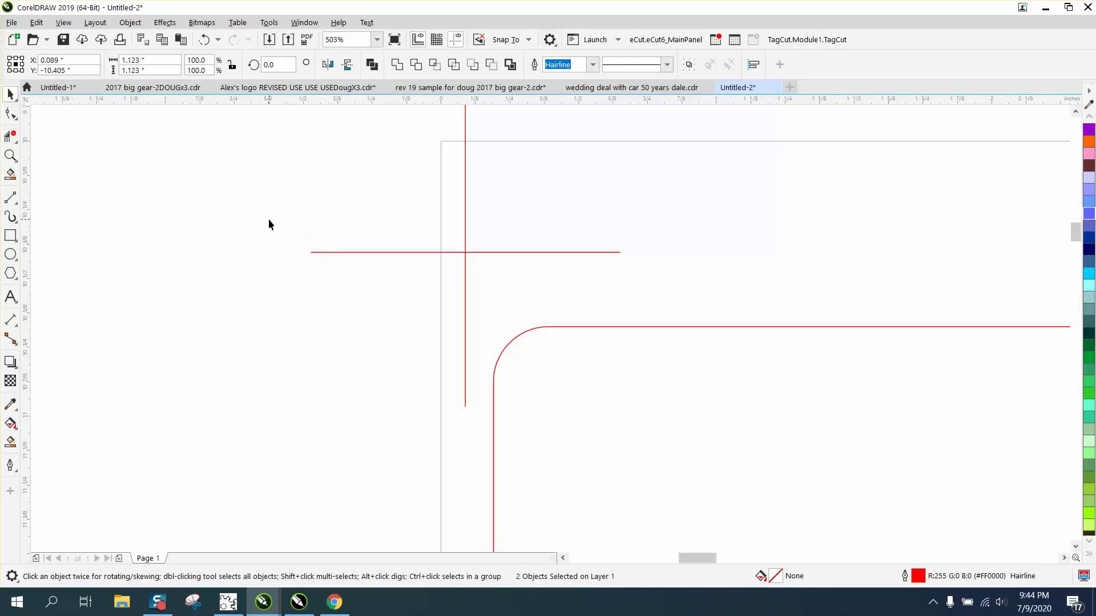
click(313, 252)
drag(306, 252, 449, 253)
scroll(465, 149, down, 2)
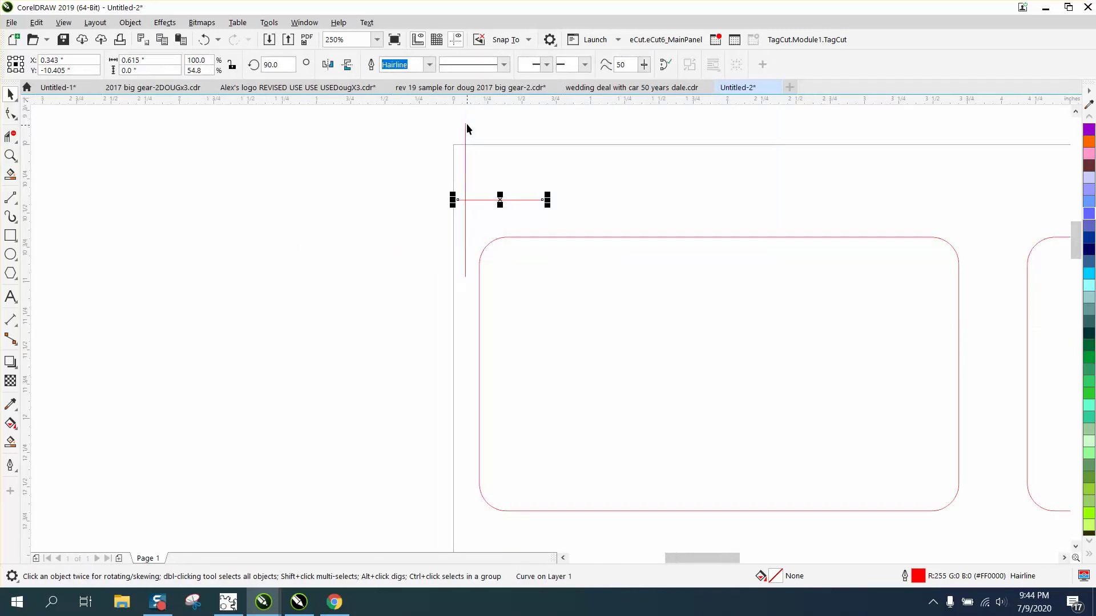
click(466, 124)
drag(465, 125, 465, 167)
click(345, 199)
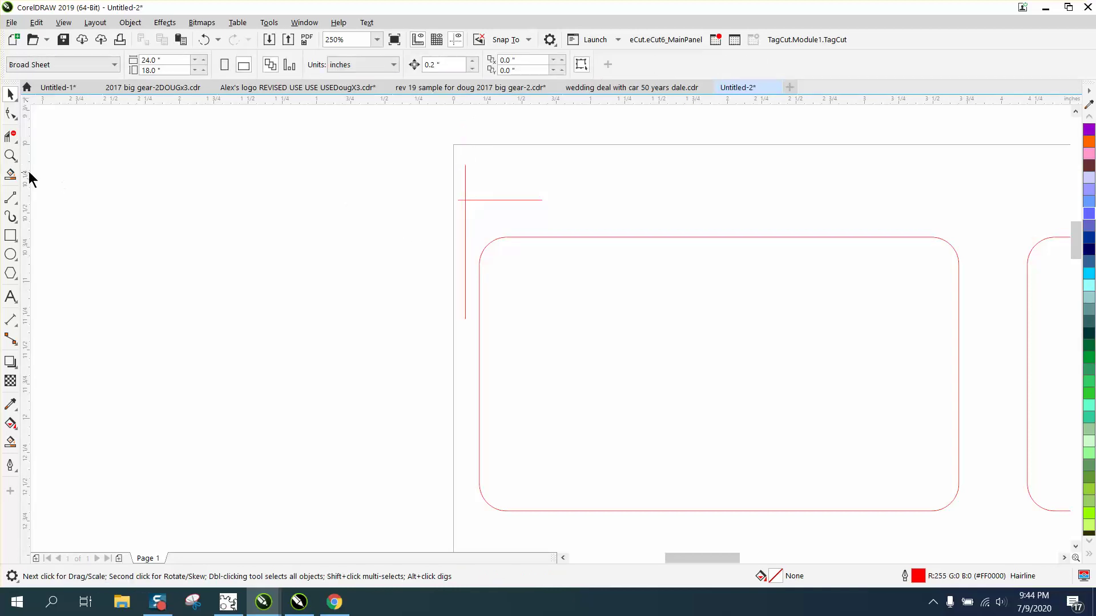
Step: Examine the cross mark's position relative to the page corner, the first rectangle and the whole grid
click(10, 155)
drag(450, 189, 501, 222)
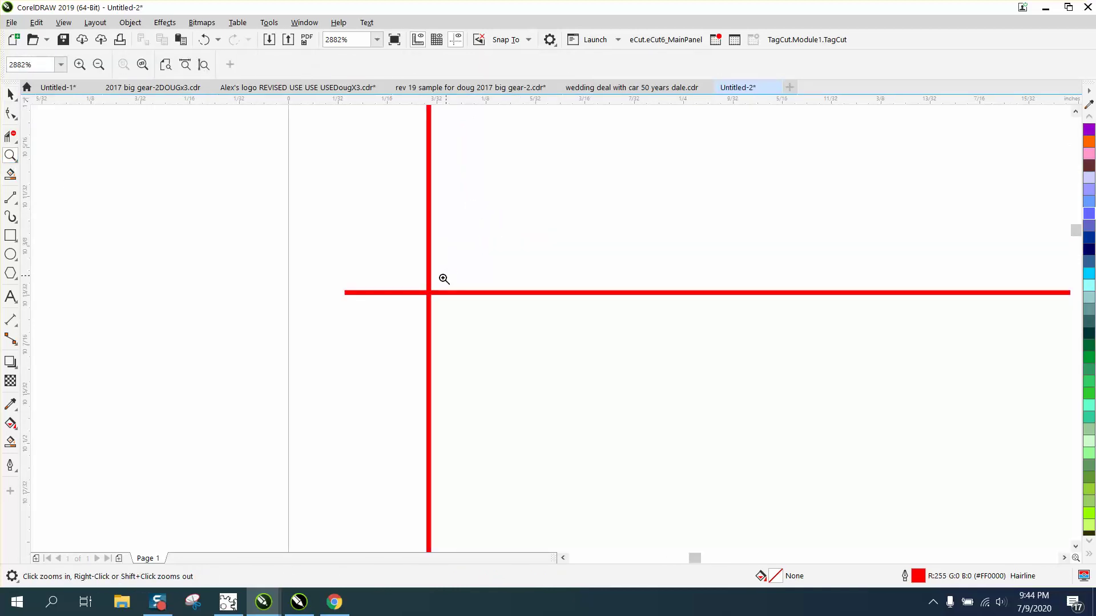
scroll(365, 266, down, 2)
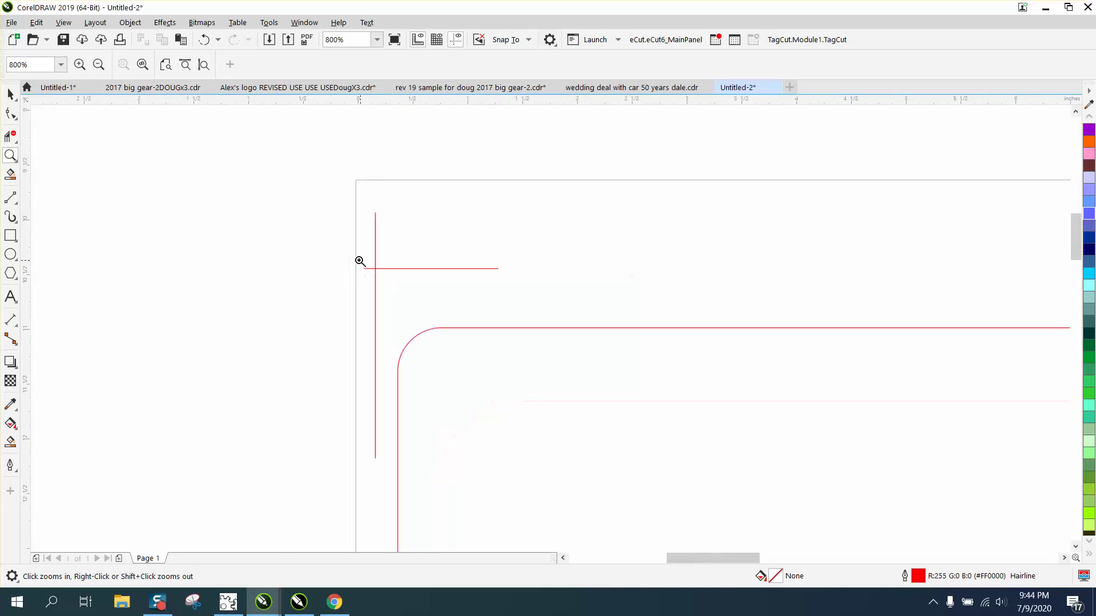
scroll(377, 265, down, 4)
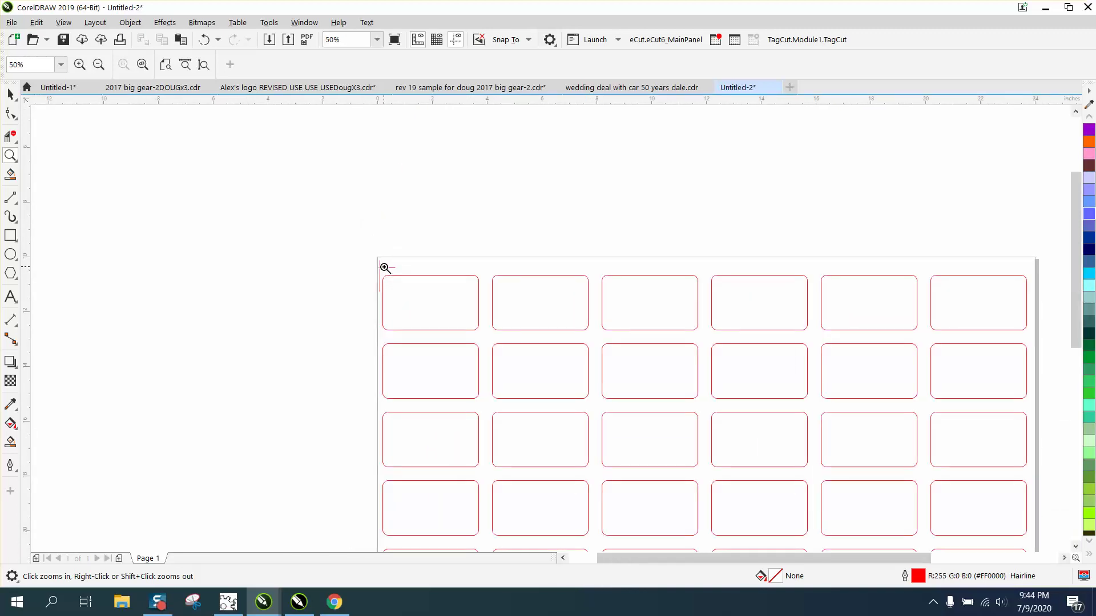
scroll(385, 268, down, 1)
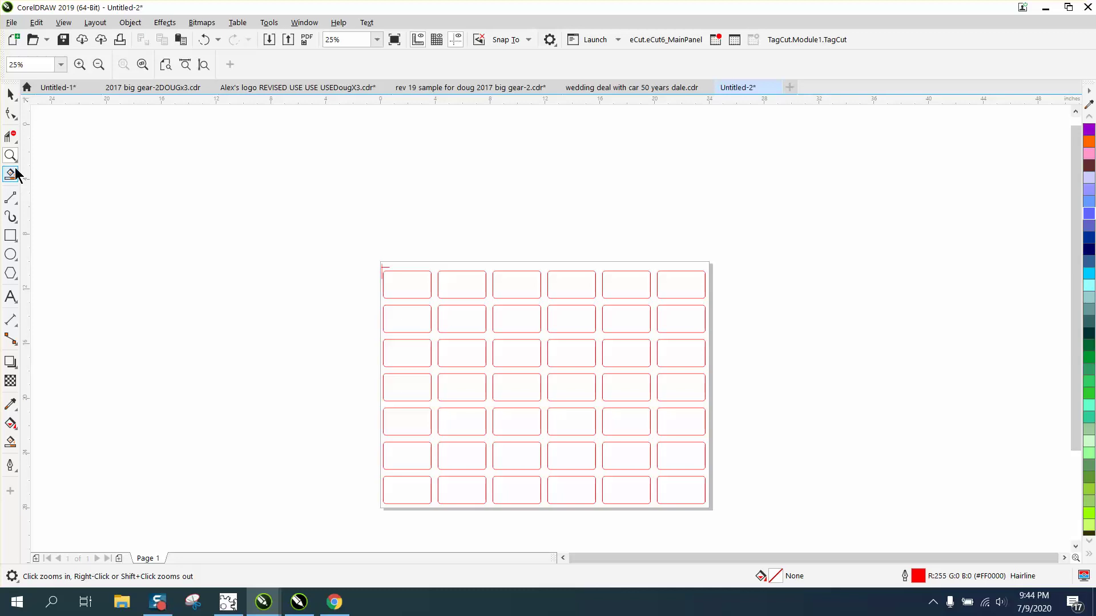
drag(375, 252, 514, 341)
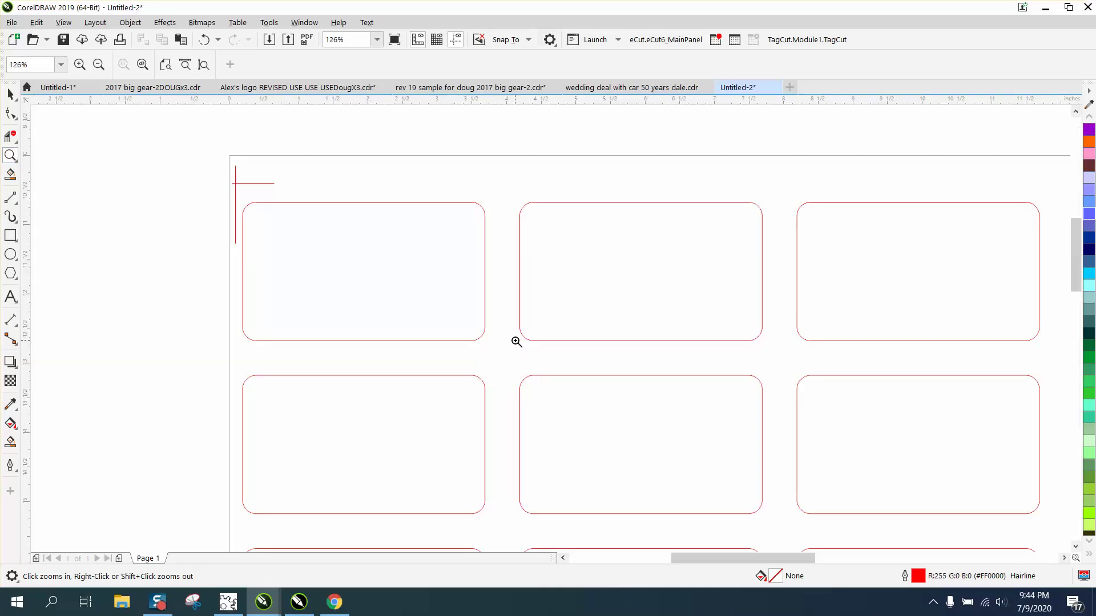
right_click(221, 267)
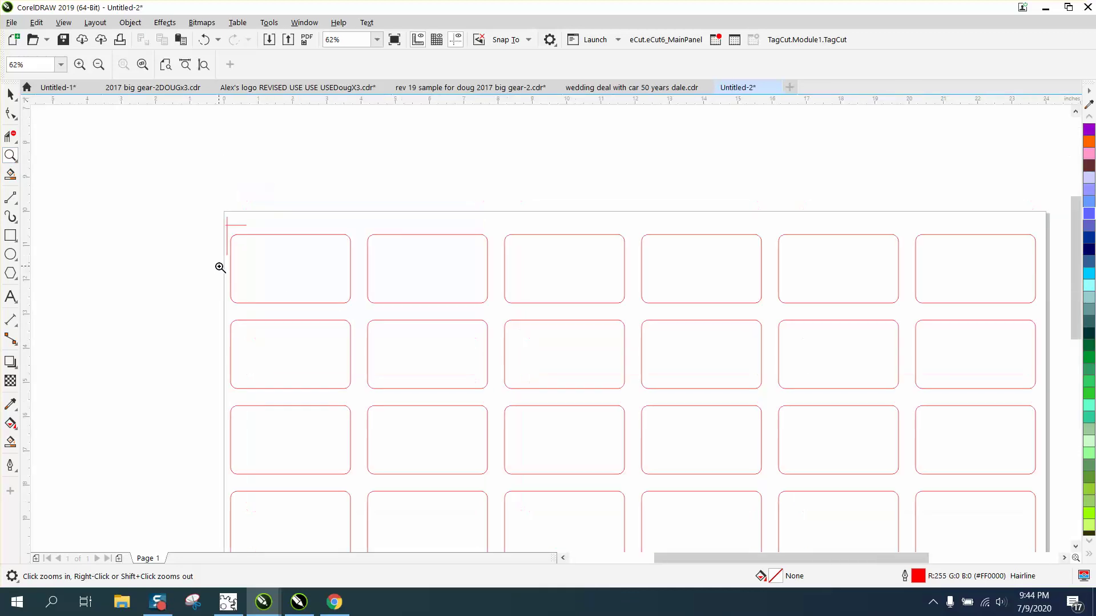
right_click(180, 245)
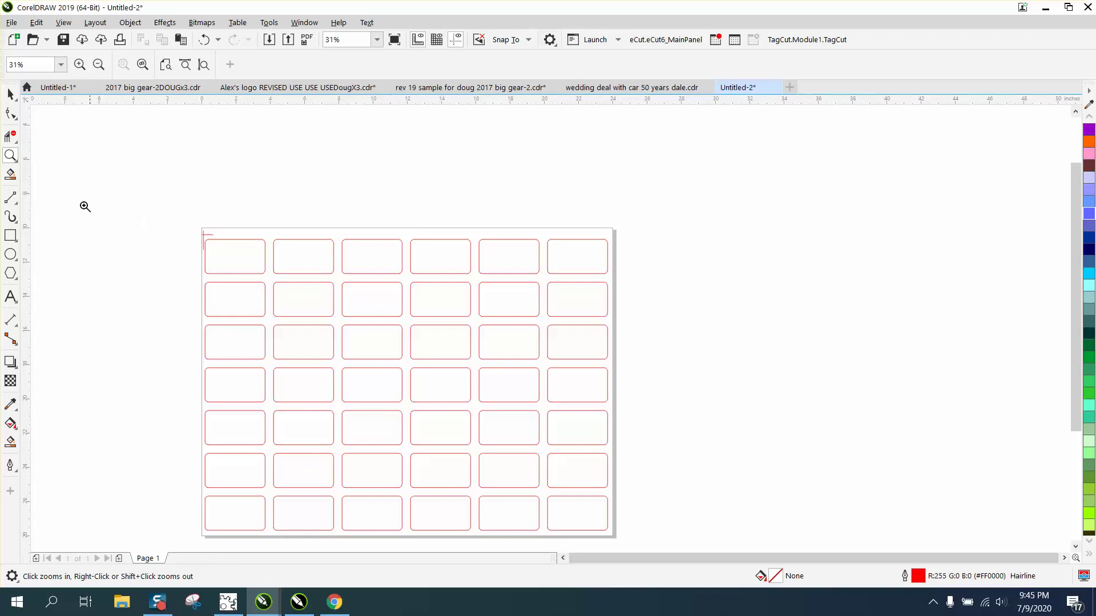
Step: Copy the corner cross diagonally to below the second row, near the third column, and duplicate it once more at the same offset
click(10, 95)
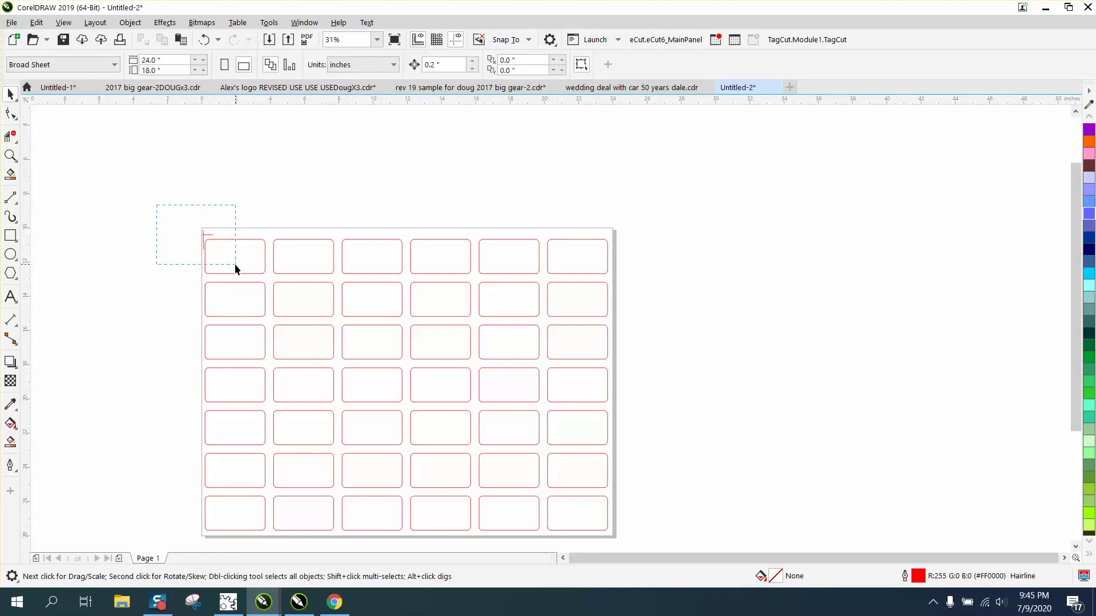
drag(235, 265, 236, 266)
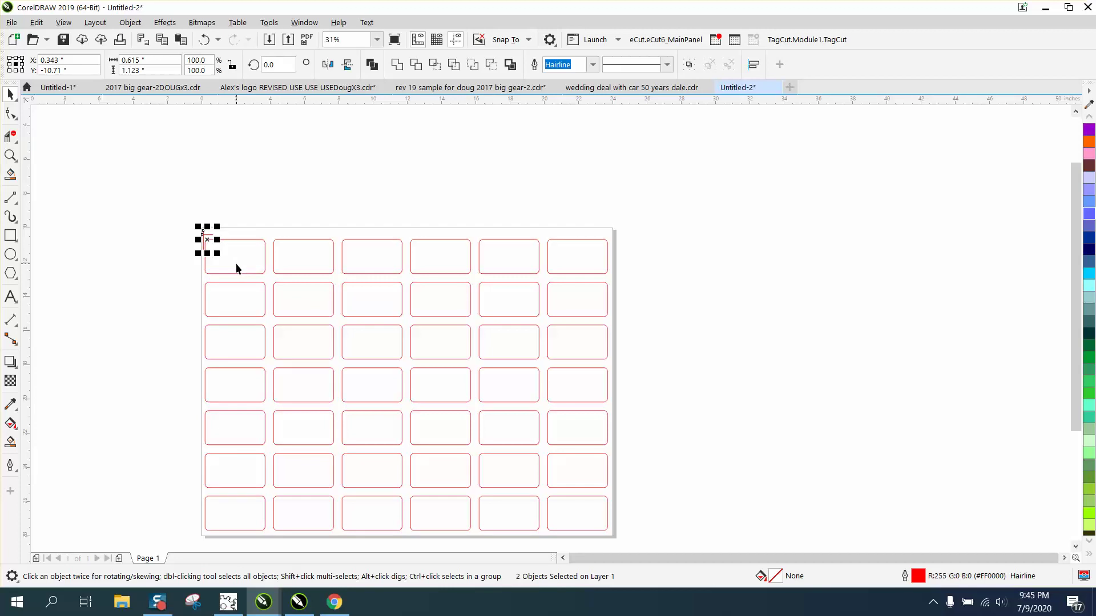
drag(211, 242, 338, 319)
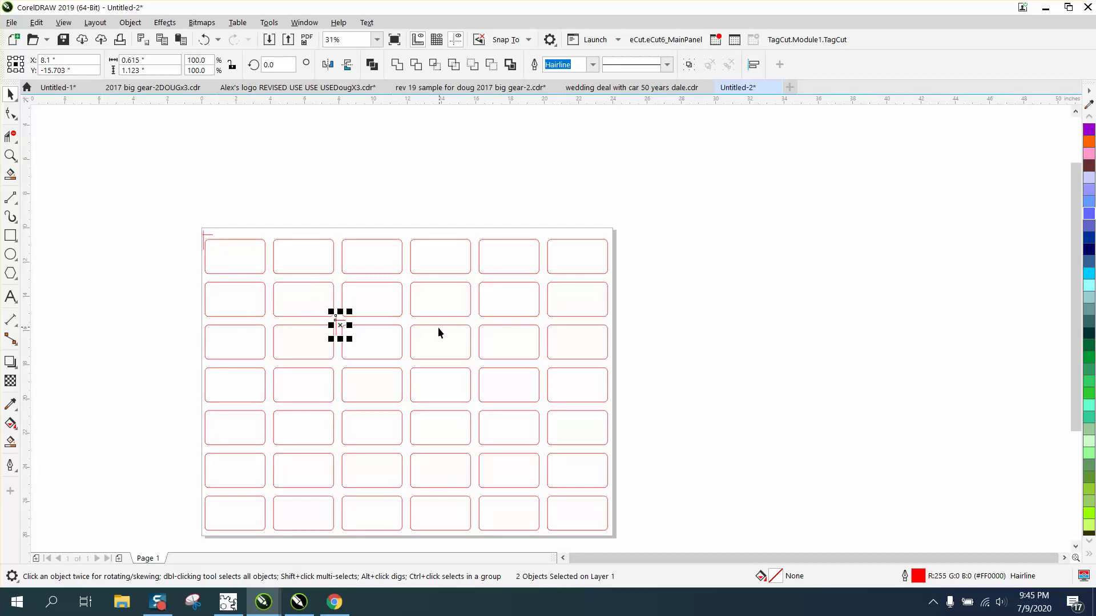
key(ctrl+d)
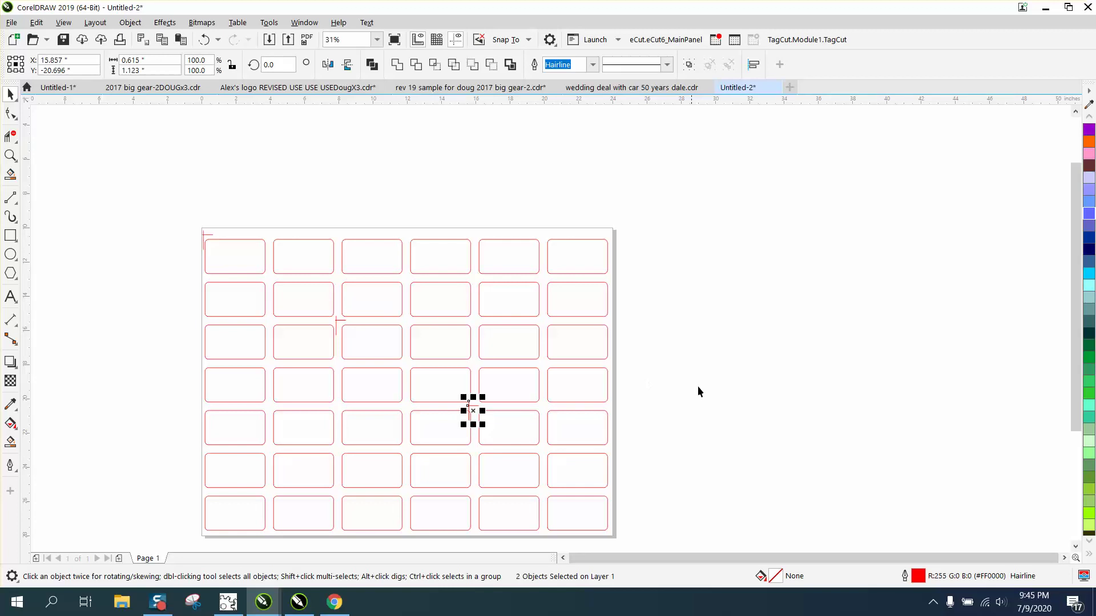
click(697, 386)
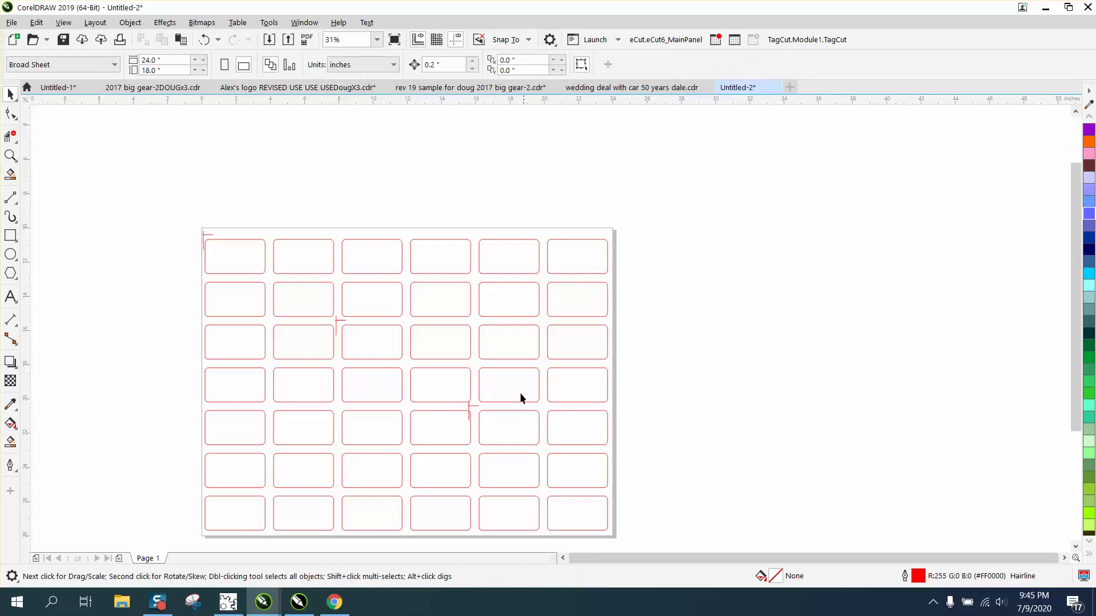
Step: Move the third cross's vertical line right into the gap between the fourth and fifth columns of rectangles
click(11, 155)
drag(449, 380, 587, 447)
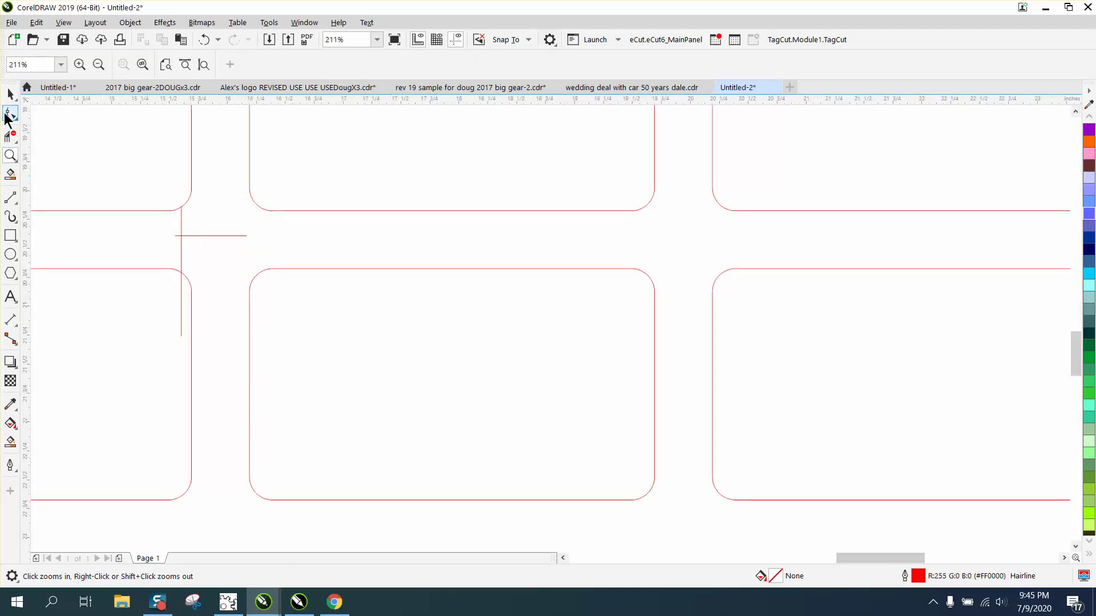
click(10, 95)
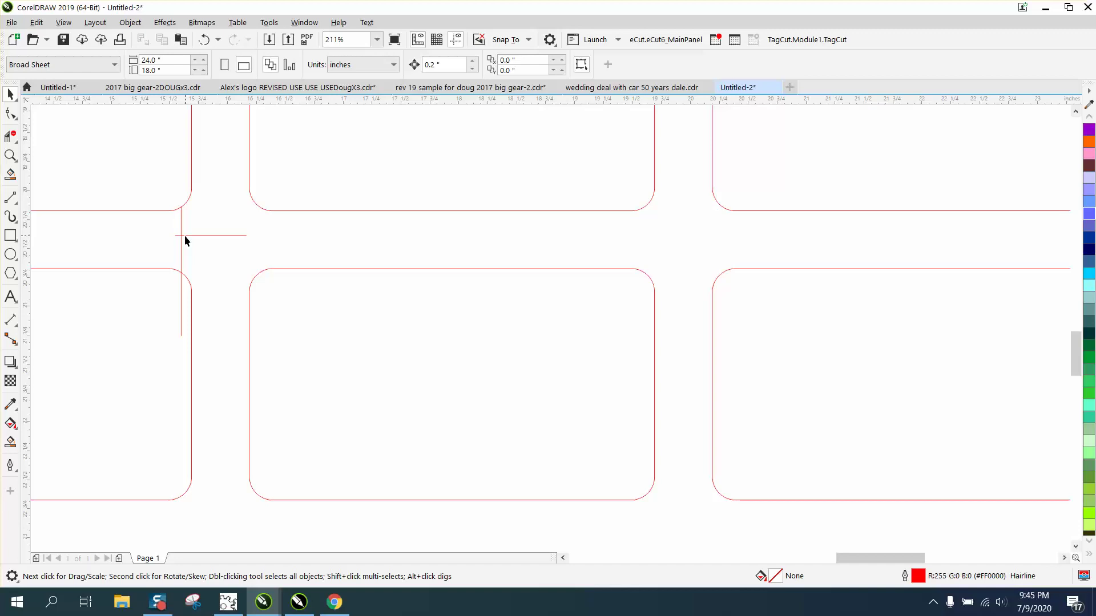
drag(183, 235, 214, 239)
drag(182, 236, 228, 236)
scroll(307, 326, down, 4)
scroll(336, 372, down, 1)
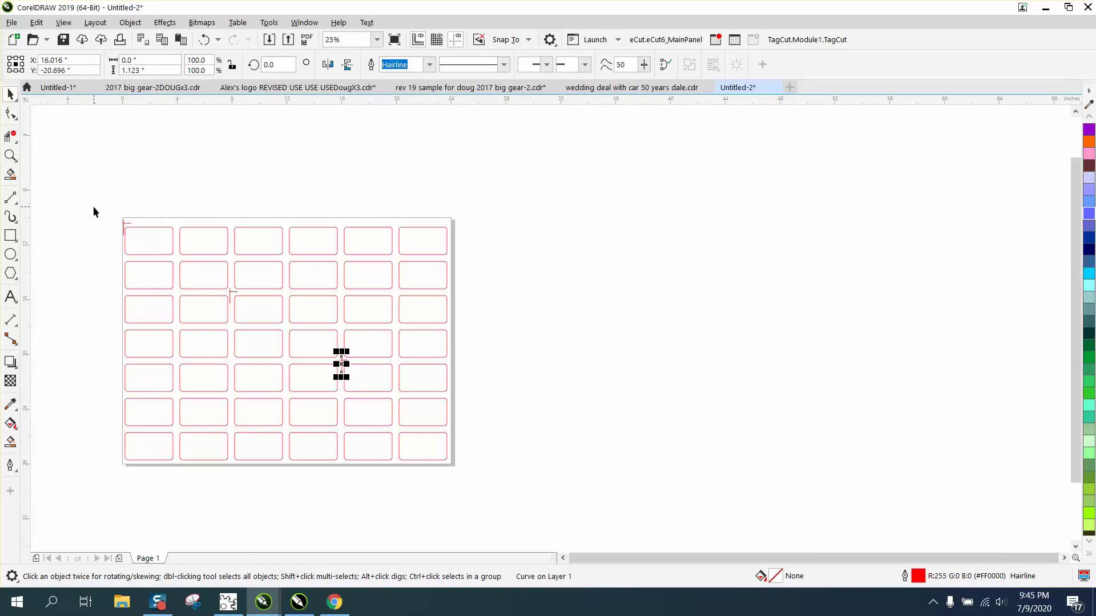
Step: Inspect the original cross mark at the page's upper-left corner up close
click(16, 160)
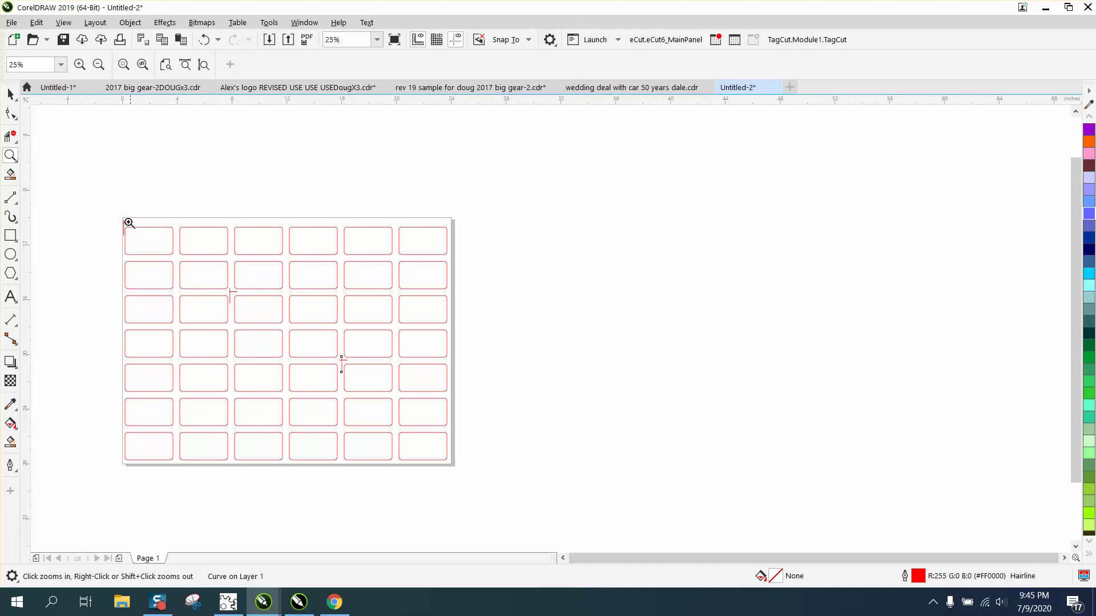
drag(111, 210, 173, 248)
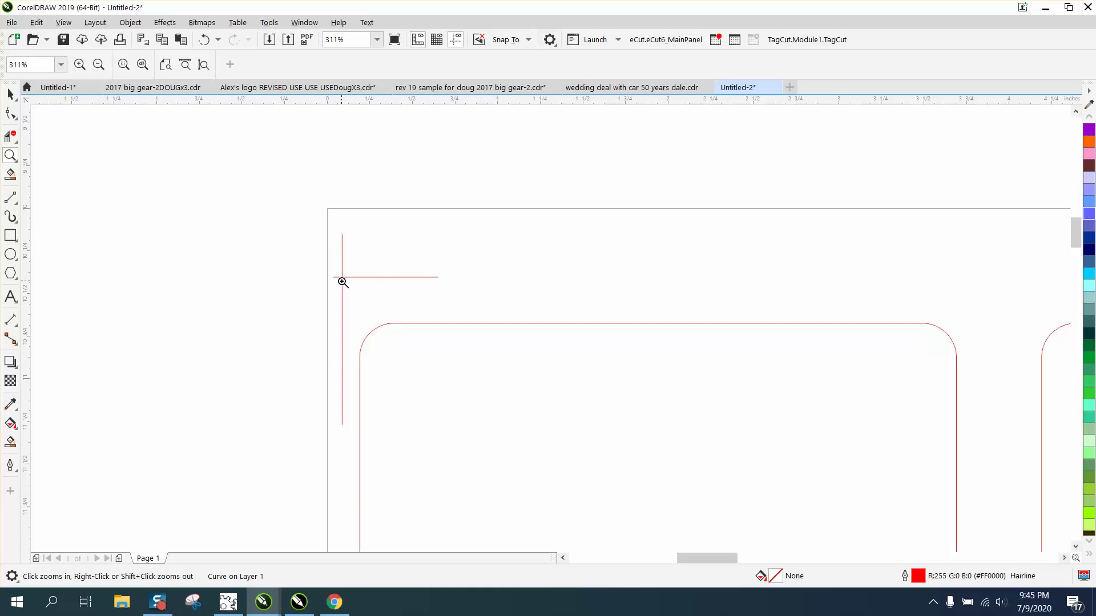